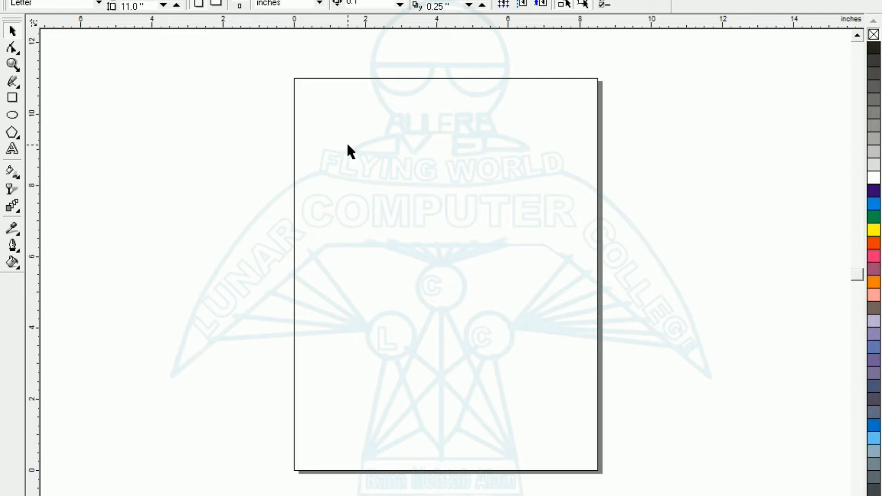
Draw a square of about 0.6 inches in the upper part of the page with the Rectangle tool and select it.
click(13, 98)
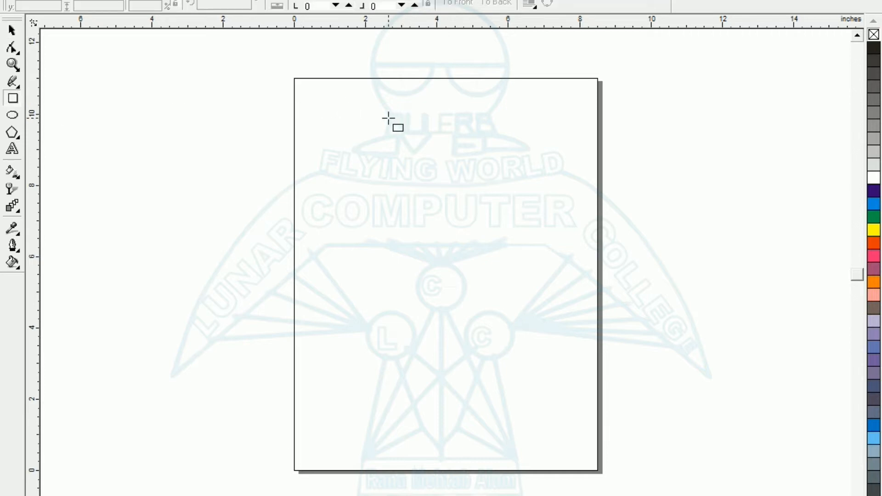
drag(373, 109, 406, 140)
click(12, 30)
click(112, 109)
click(395, 140)
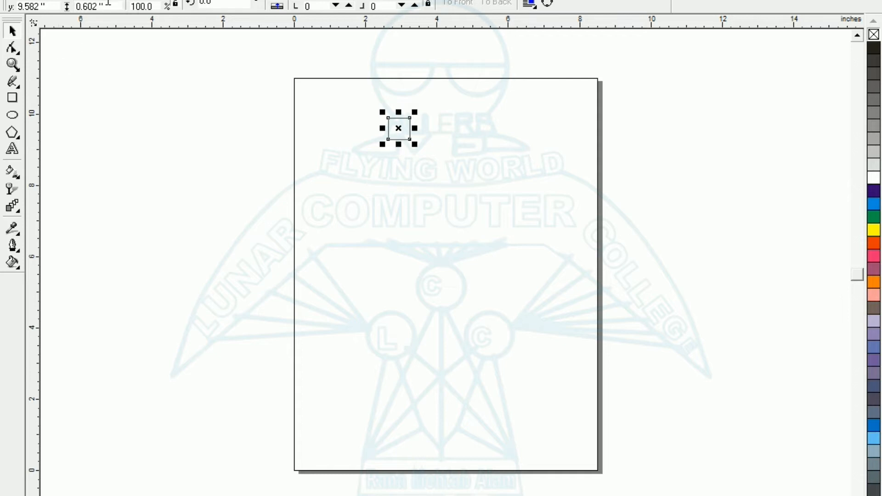
Set the square's width and height to 0.5 inches each.
drag(216, 130, 121, 132)
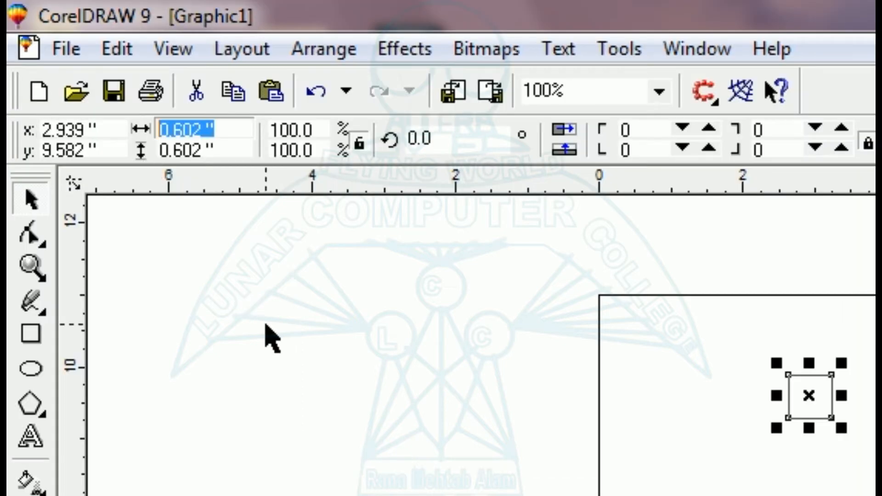
text(.5)
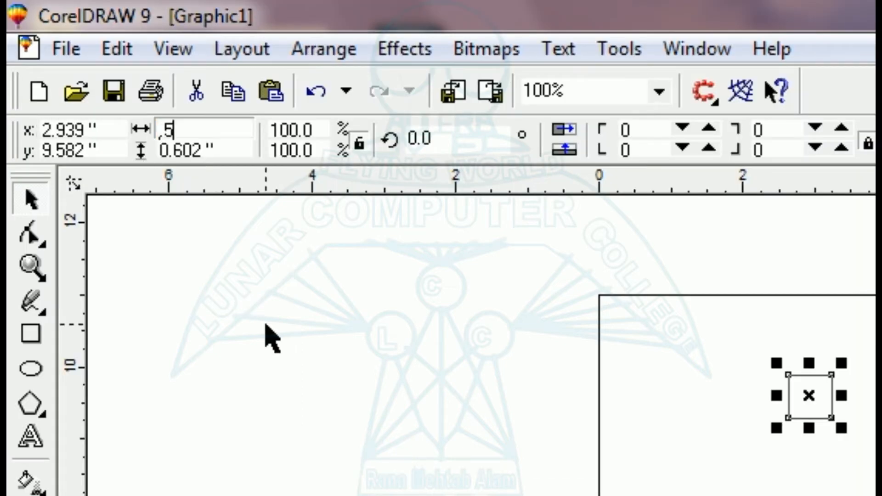
key(Tab)
text(.5)
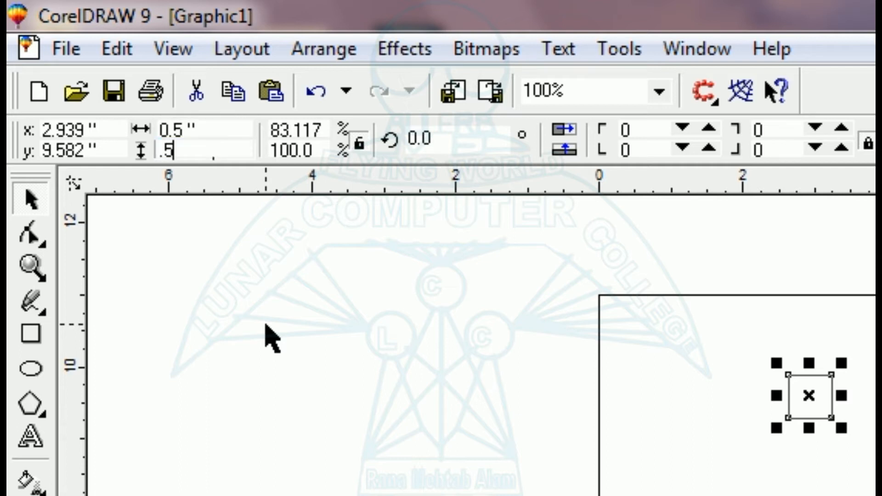
key(Return)
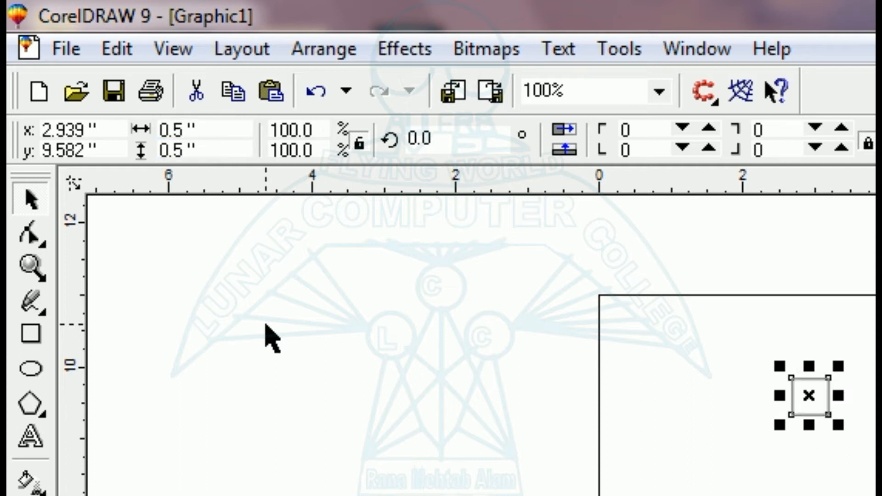
click(389, 183)
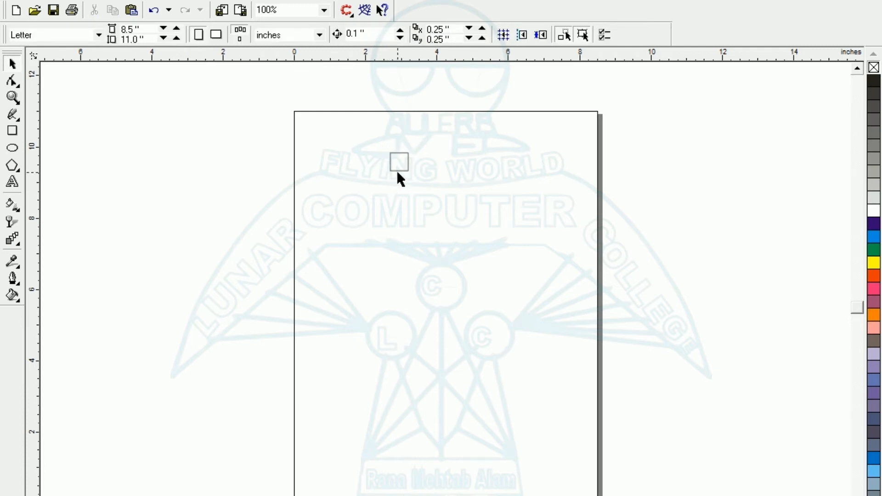
Make a mirrored copy of the square flush on its right side and repeat it once to form a row of three squares.
click(398, 170)
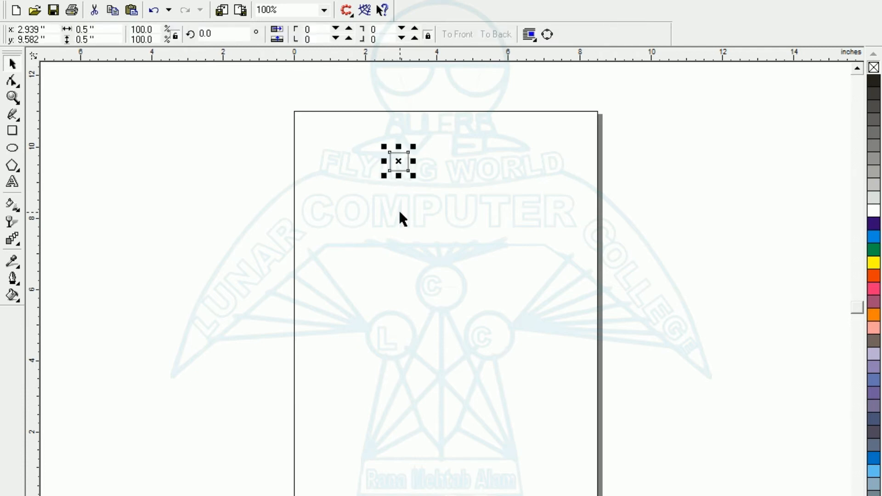
key(shift+F2)
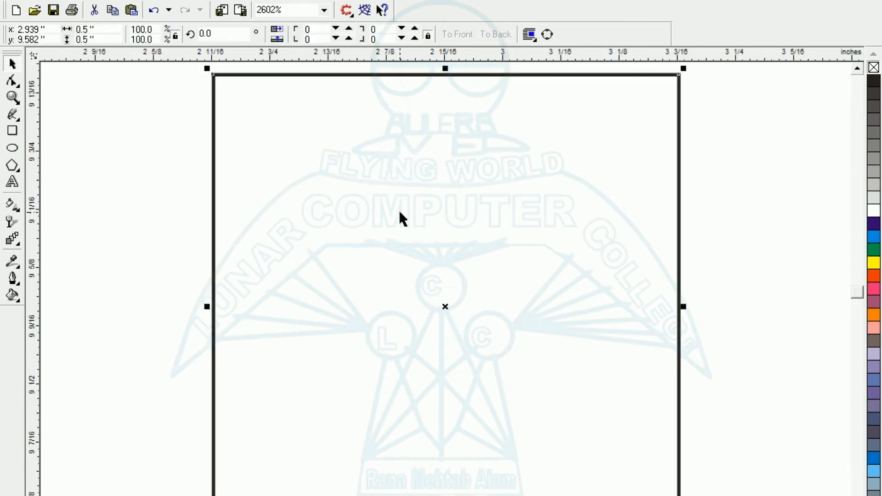
key(F3)
key(F3)
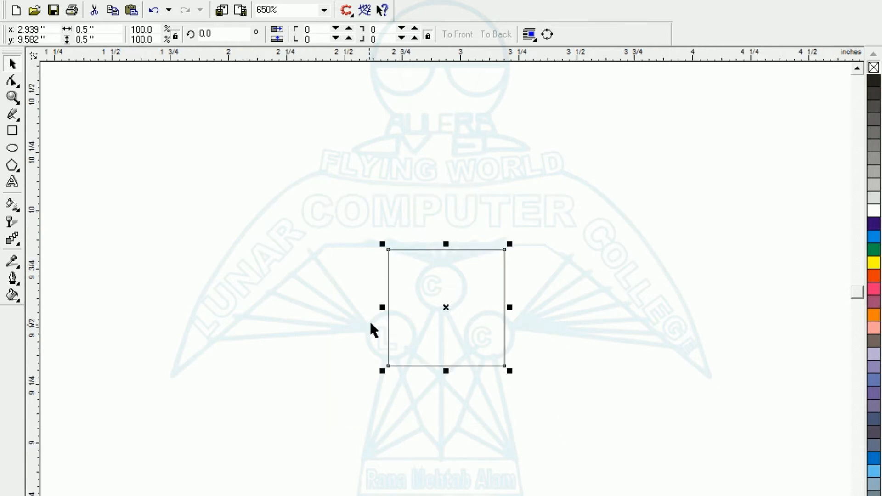
drag(382, 306, 526, 302)
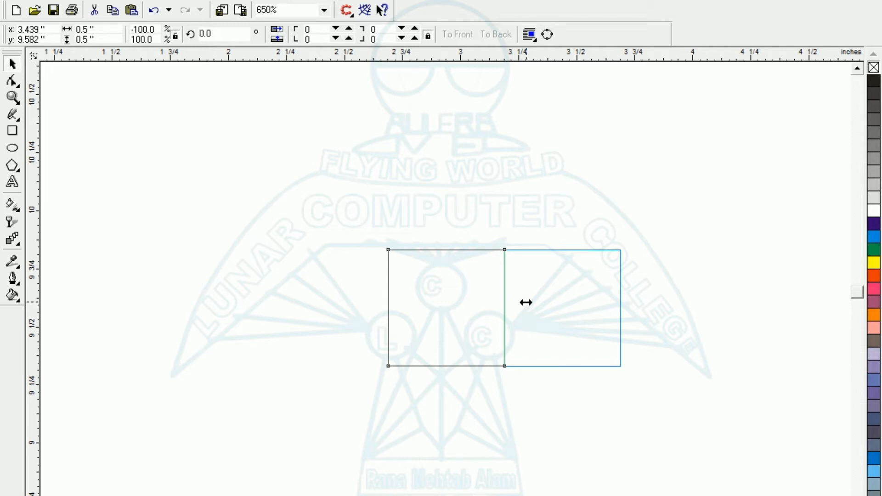
drag(526, 302, 527, 304)
key(ctrl+r)
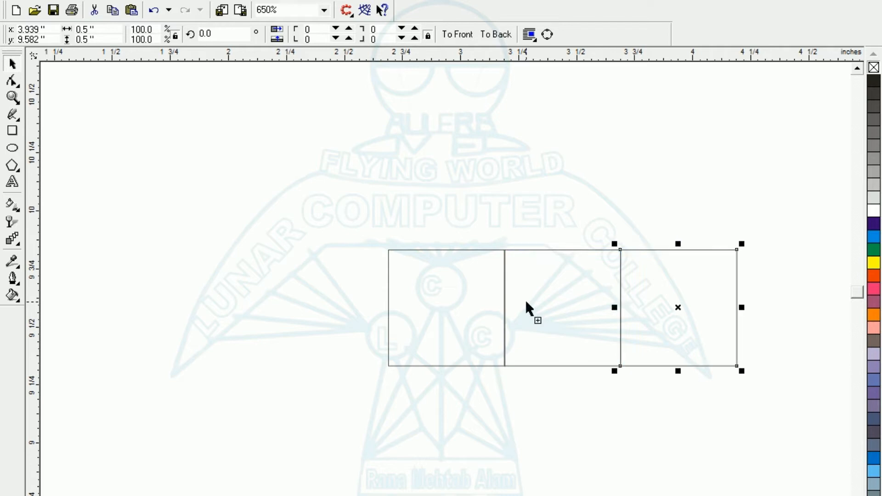
Mirror a copy of the three-square row directly below it and repeat until the grid has five rows.
key(F3)
click(427, 361)
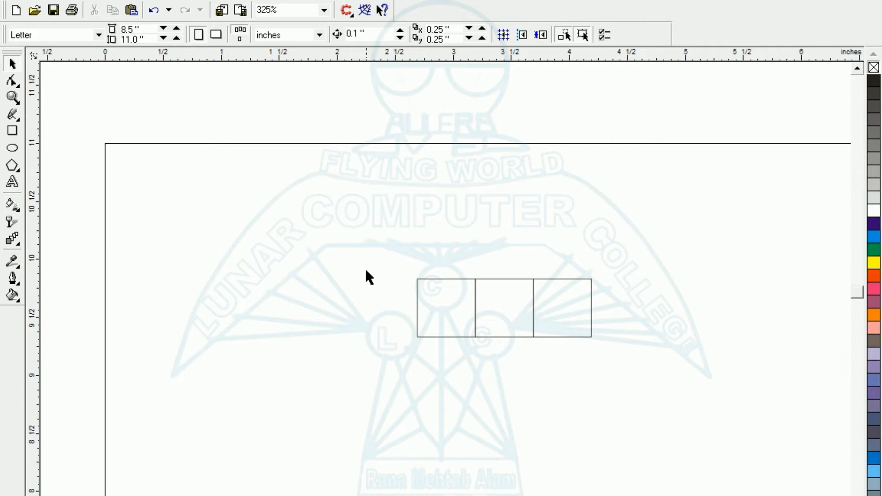
key(F3)
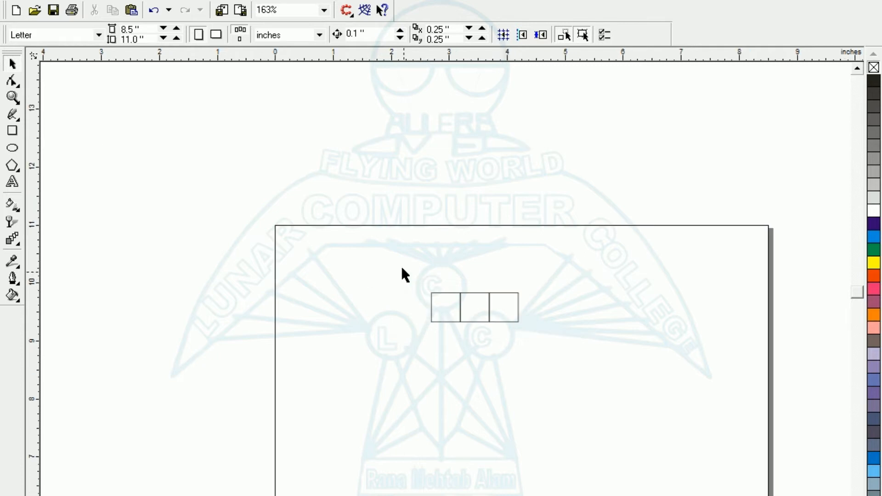
key(ctrl+a)
drag(478, 288, 477, 324)
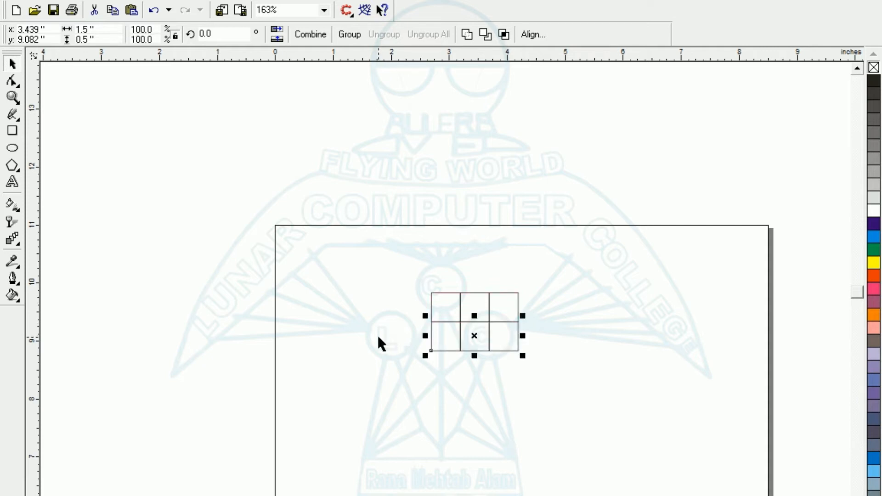
key(ctrl+r)
key(ctrl+r)
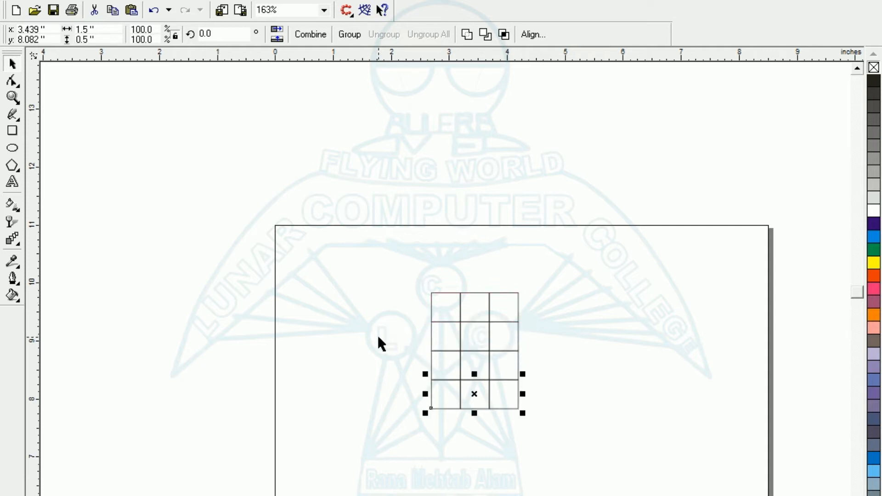
key(ctrl+r)
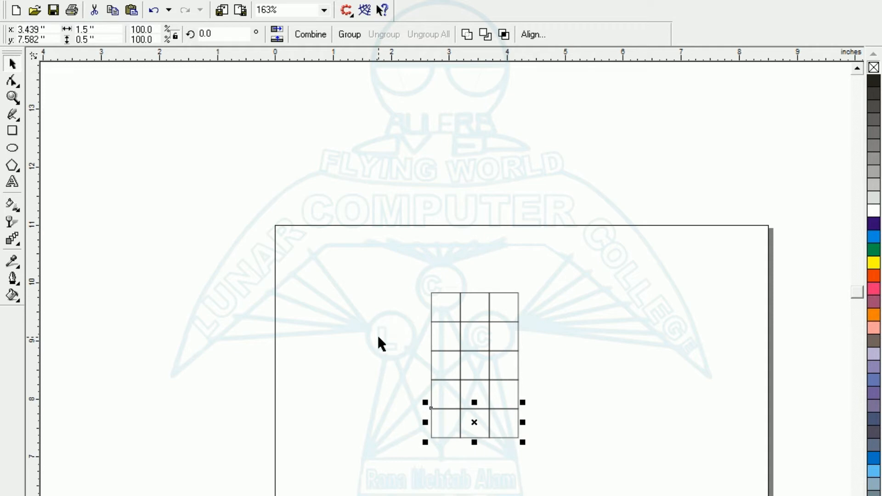
click(446, 297)
drag(446, 336, 444, 423)
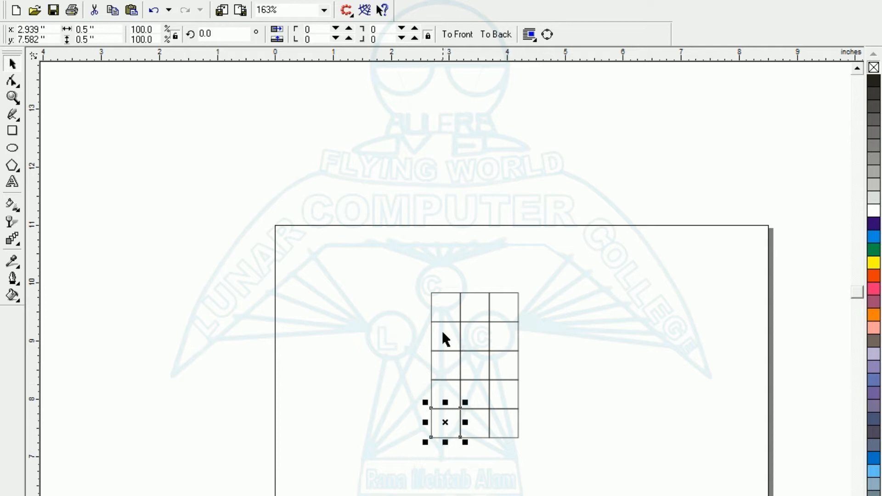
click(388, 465)
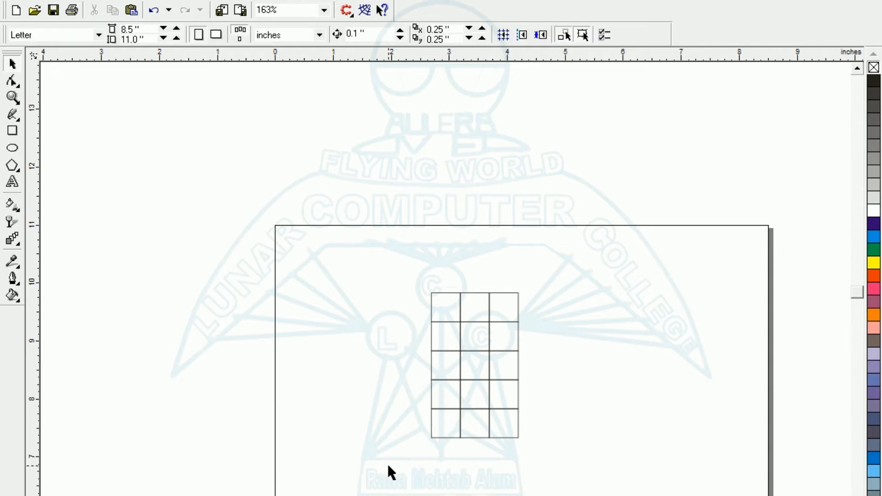
Draw a three-sided polygon about 2.14 by 0.81 inches below the grid and mirror it vertically so it points down.
click(13, 166)
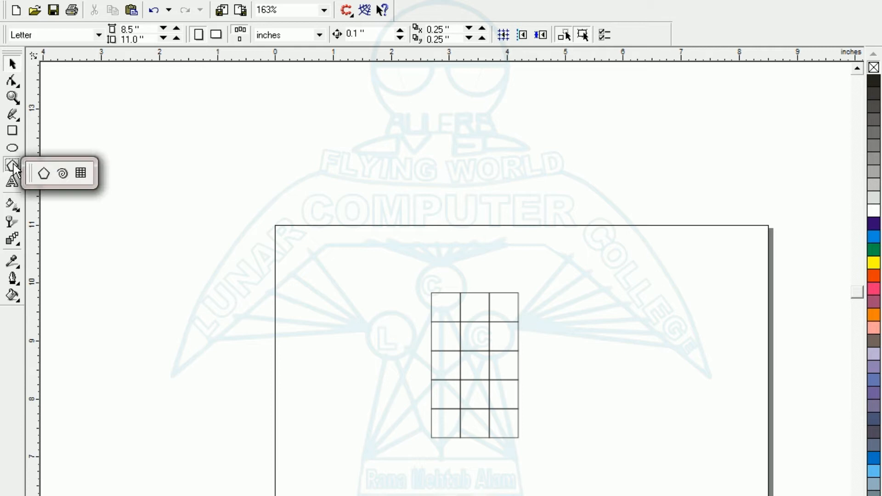
click(44, 174)
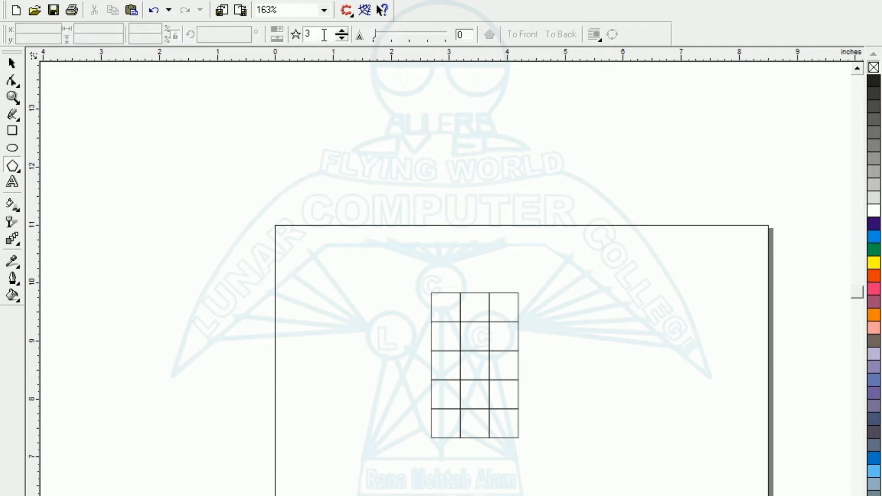
mouse_move(319, 468)
mouse_down()
mouse_move(460, 495)
mouse_move(444, 495)
mouse_up()
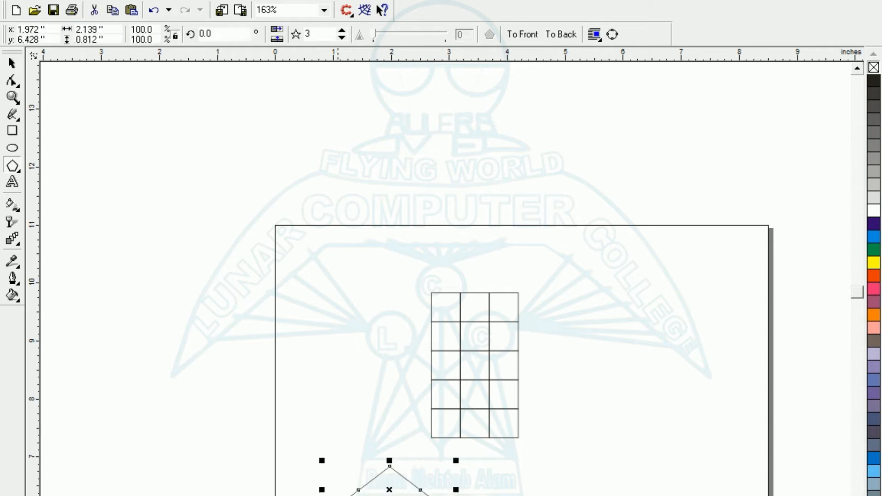
click(277, 39)
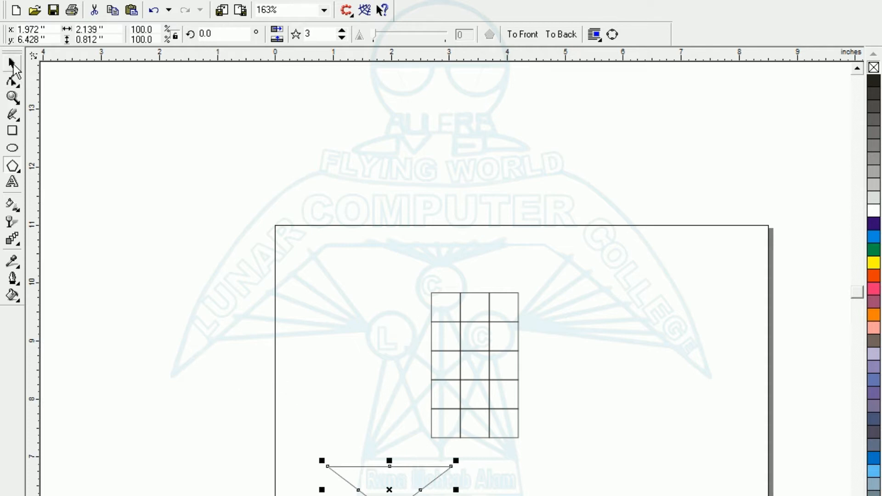
Move the triangle so its upper-left corner meets the grid's bottom-left corner.
click(12, 62)
click(343, 482)
drag(390, 494, 495, 481)
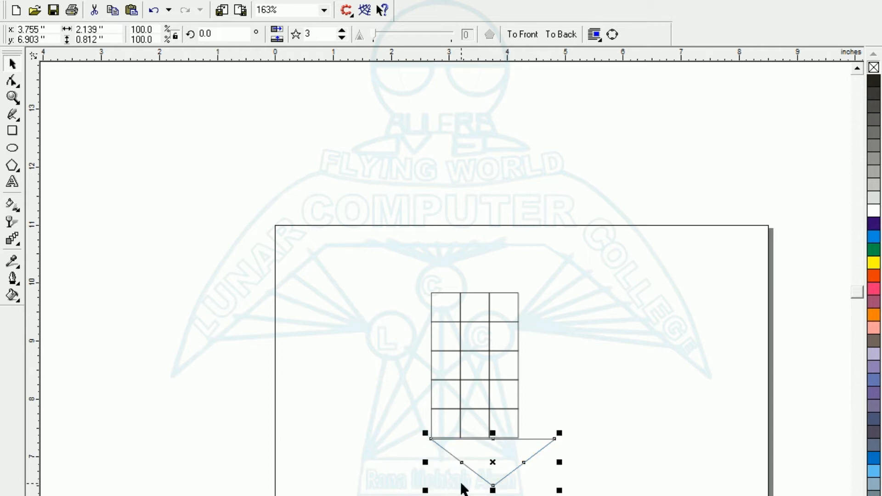
key(F2)
drag(382, 407, 545, 483)
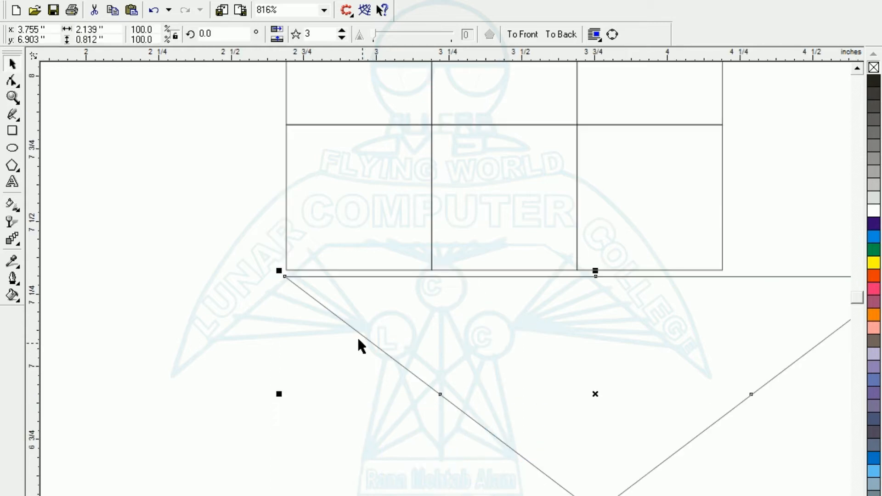
drag(355, 330, 357, 326)
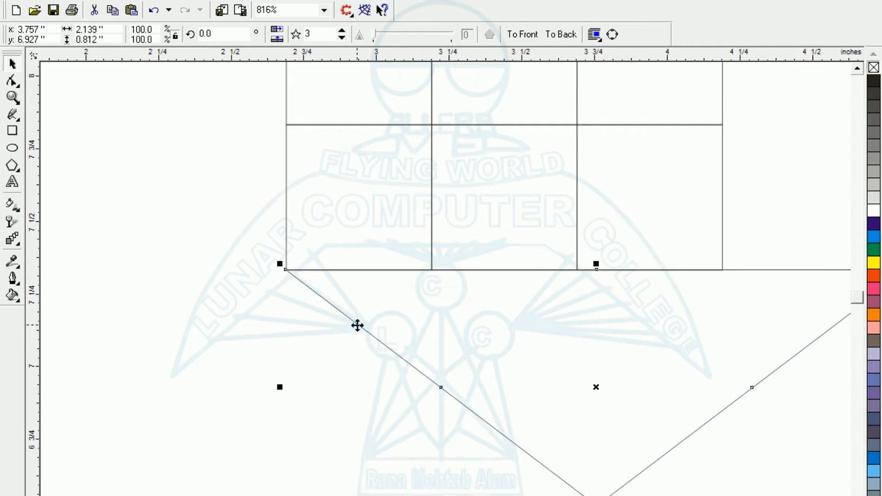
Narrow the triangle from its right side to about 1.5 inches, matching the grid's width.
key(F3)
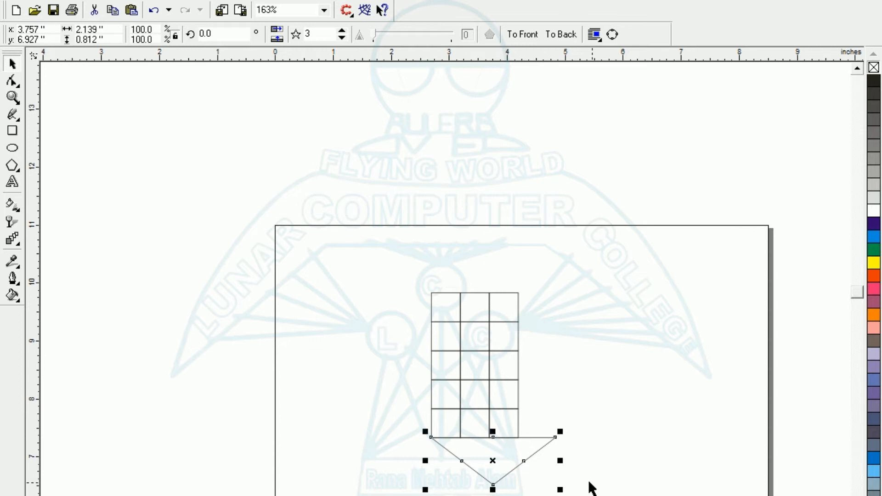
drag(562, 461, 533, 461)
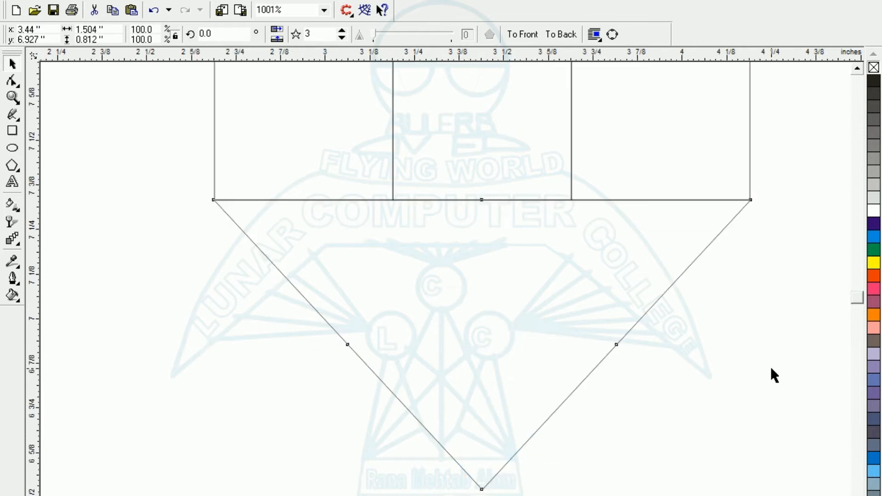
click(771, 366)
key(F3)
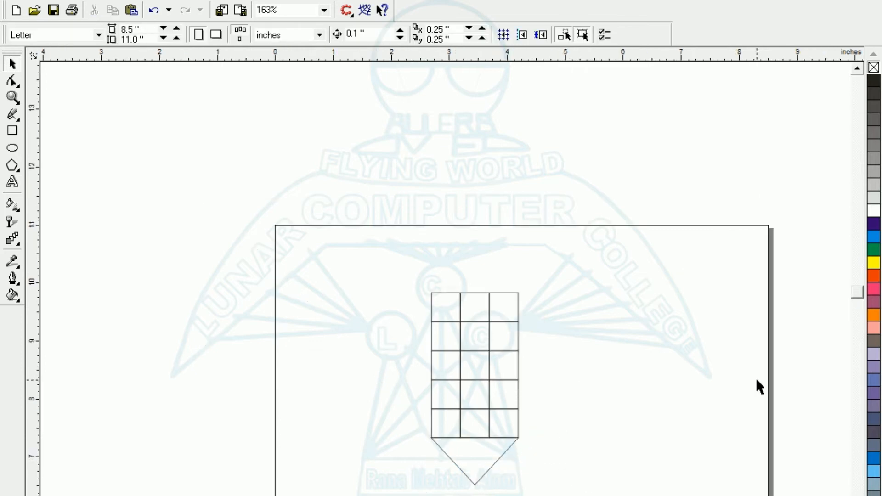
Fill the five squares of the grid's middle column and the triangle below with orange-red to form a downward arrow.
click(489, 469)
click(487, 494)
drag(439, 270, 504, 451)
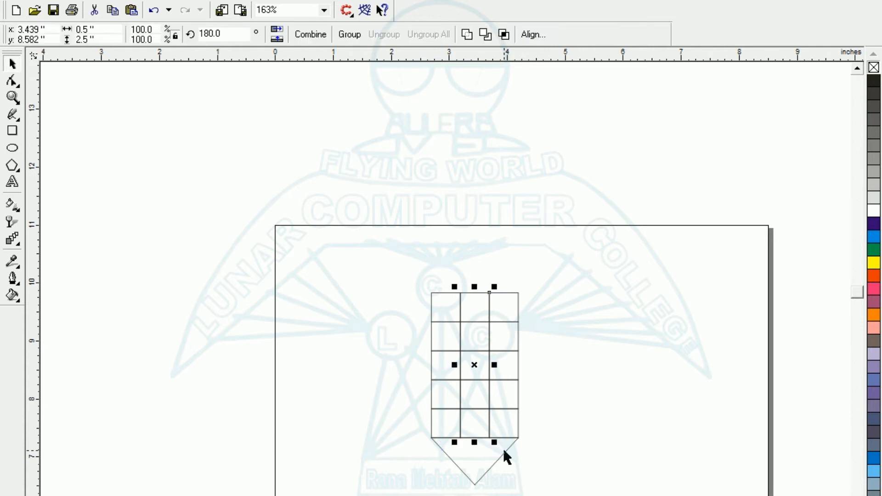
click(875, 278)
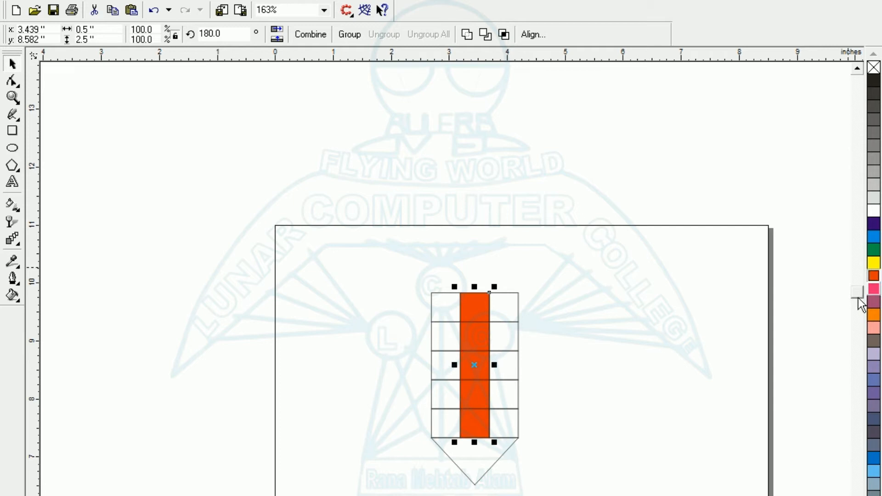
click(490, 473)
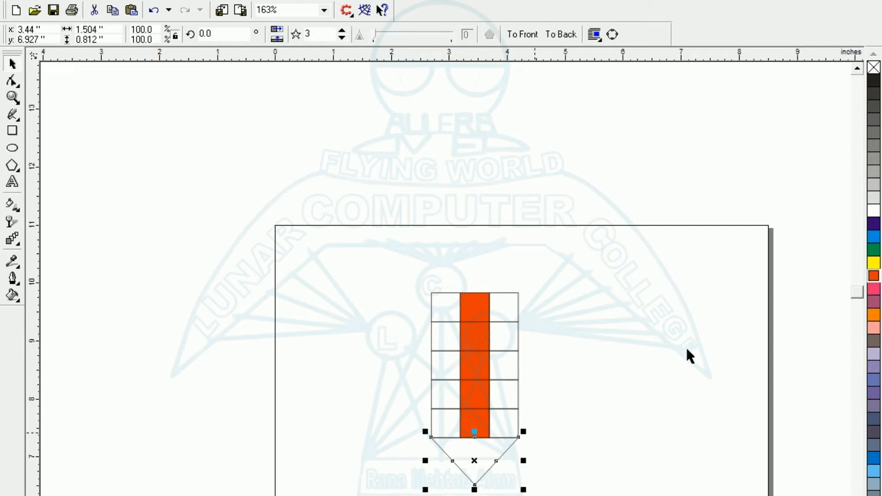
click(872, 277)
click(500, 495)
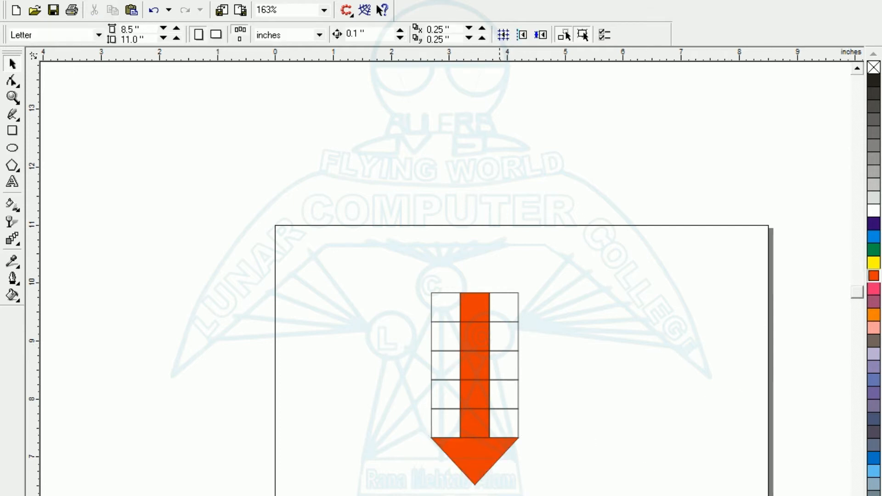
Create a vertically mirrored copy of the whole arrow grid directly below the original, so the two arrow tips meet.
drag(369, 227, 562, 495)
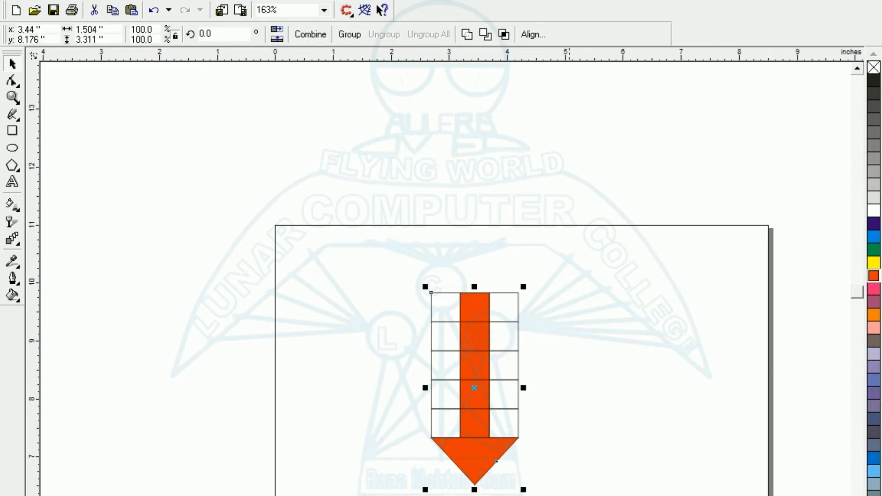
key(F3)
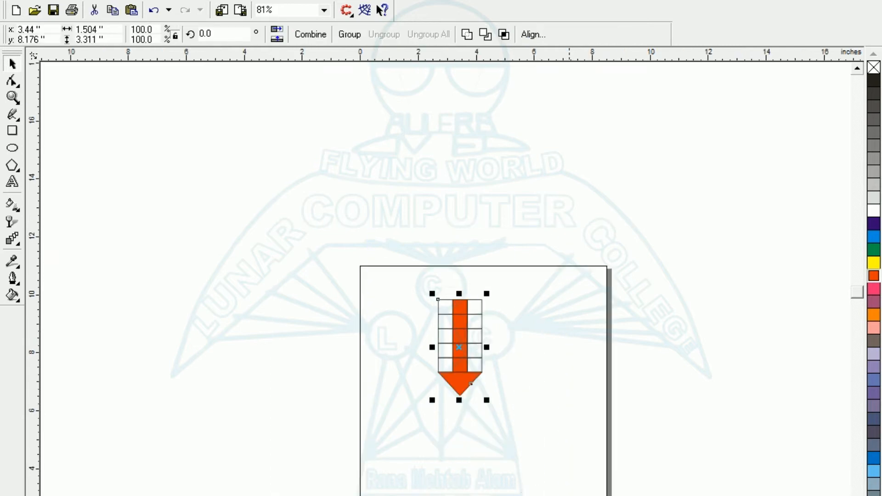
click(388, 358)
drag(416, 290, 564, 452)
drag(461, 291, 461, 291)
drag(461, 291, 464, 413)
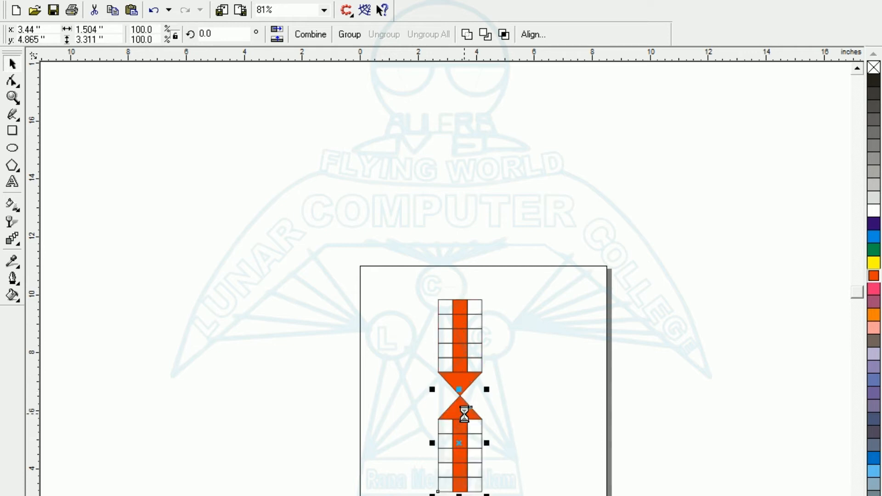
click(561, 434)
Fill the lower arrow's middle column of squares and its triangle with green.
drag(439, 467, 476, 370)
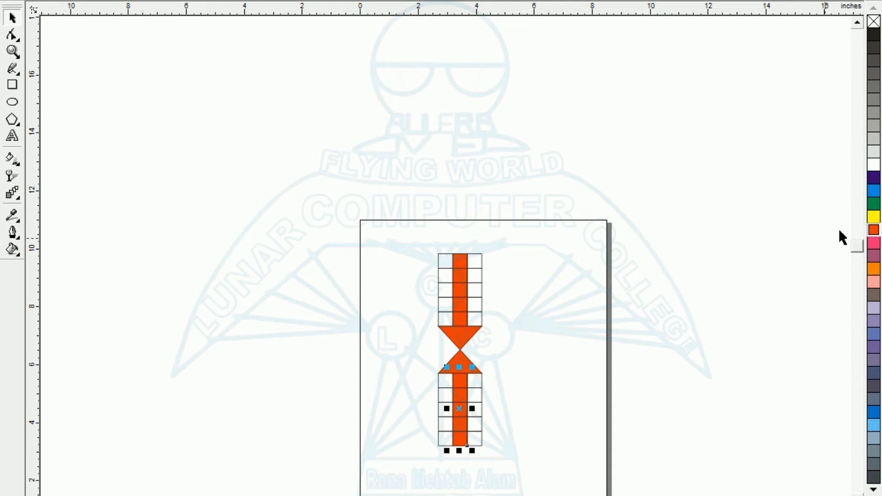
click(874, 206)
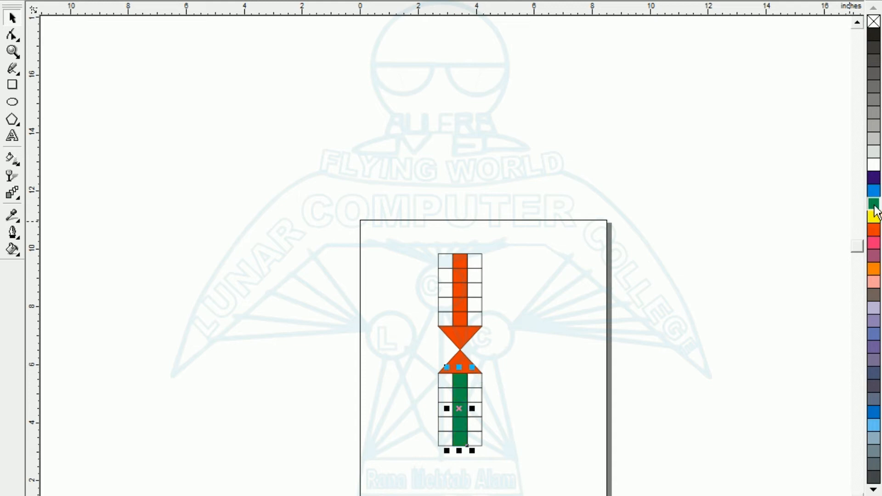
click(508, 383)
click(462, 369)
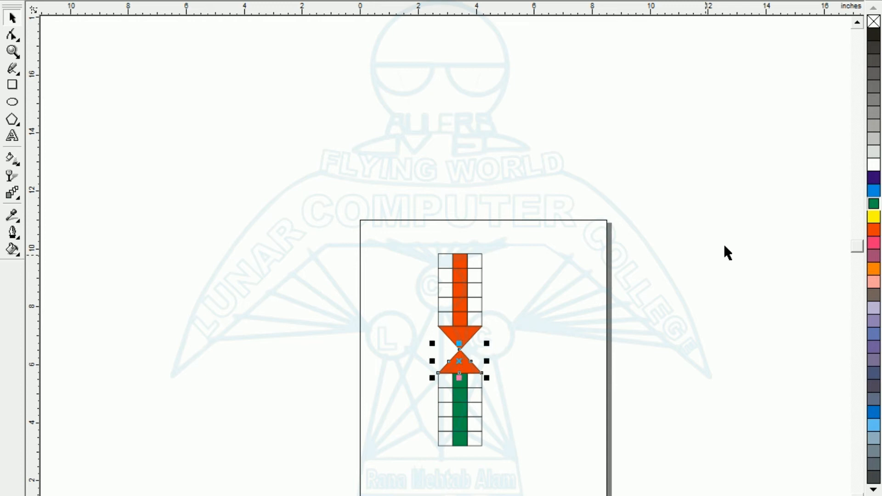
click(875, 207)
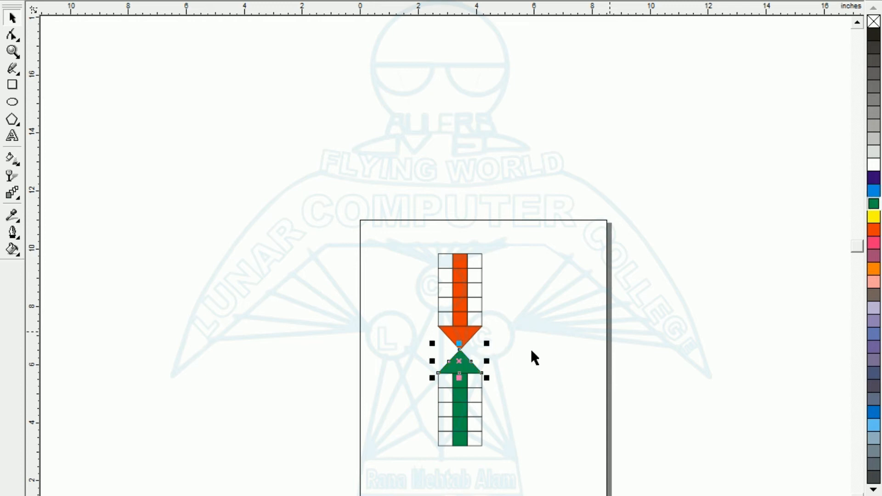
click(324, 282)
Create a copy of both arrow grids rotated 90 degrees clockwise about their common center to form a cross.
drag(382, 203, 528, 493)
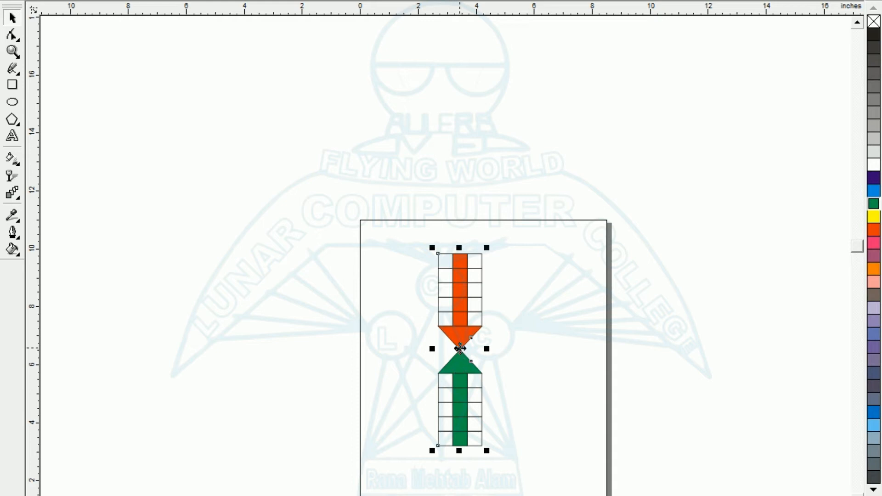
click(460, 348)
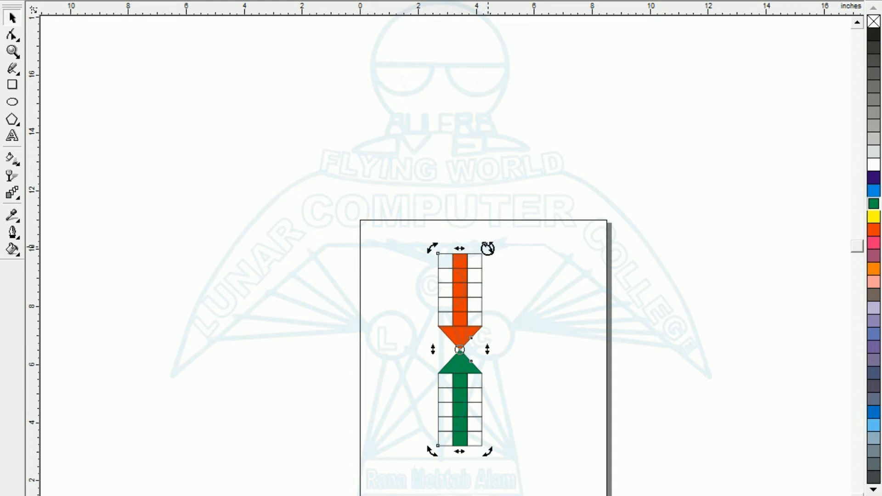
drag(489, 248, 556, 377)
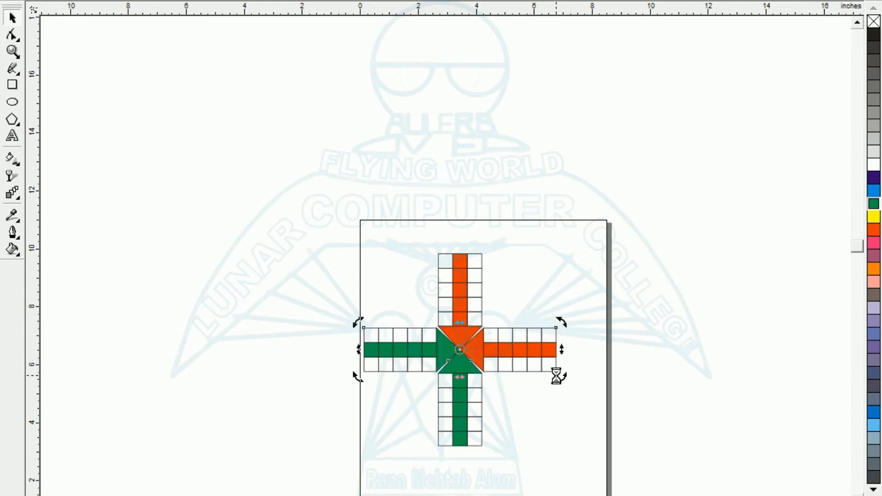
click(548, 420)
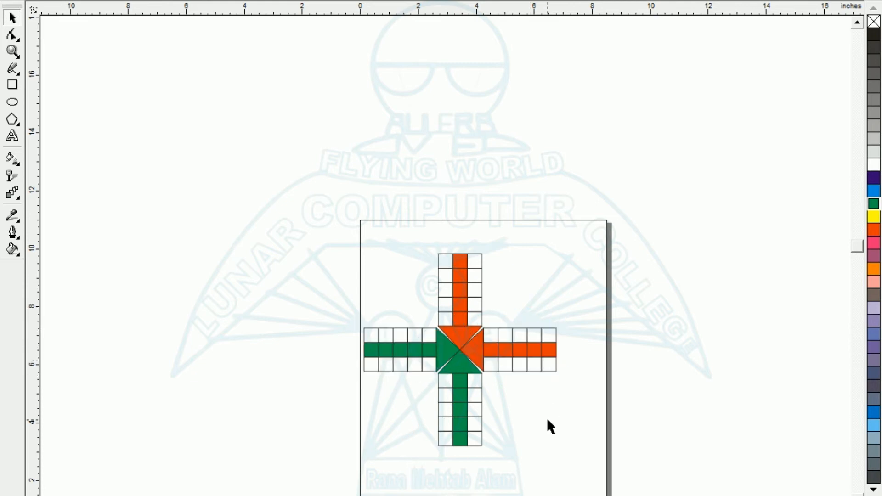
Fill the right arm's middle row of squares and its triangle with golden yellow.
drag(571, 363, 477, 363)
click(873, 495)
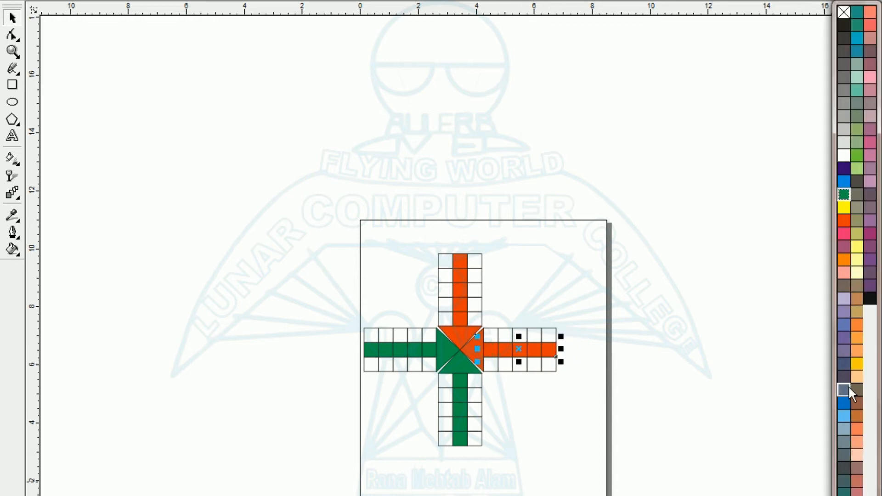
click(857, 364)
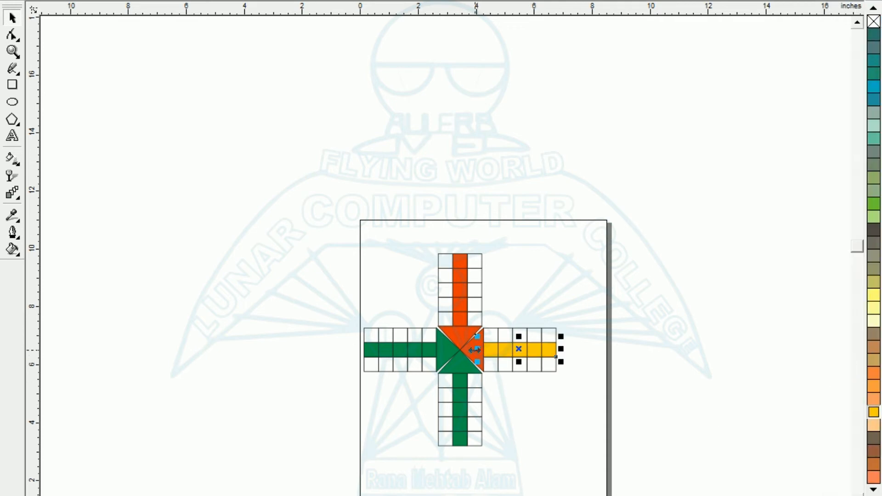
click(475, 351)
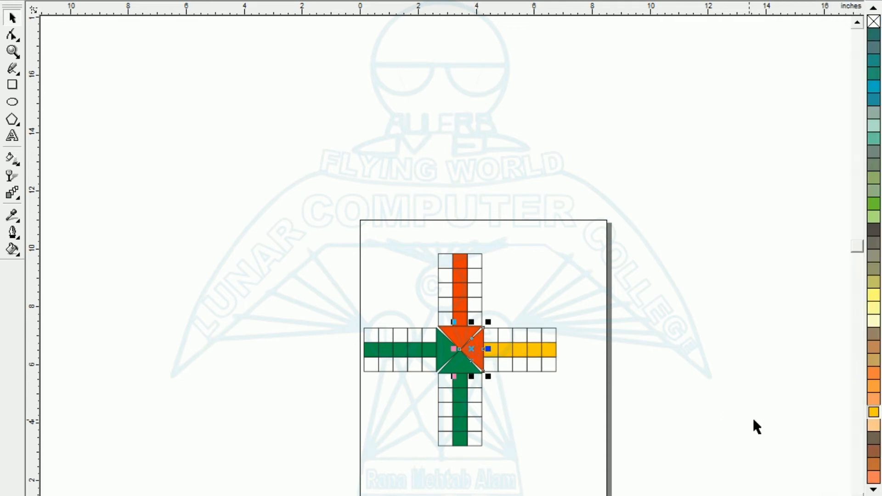
click(873, 413)
click(423, 418)
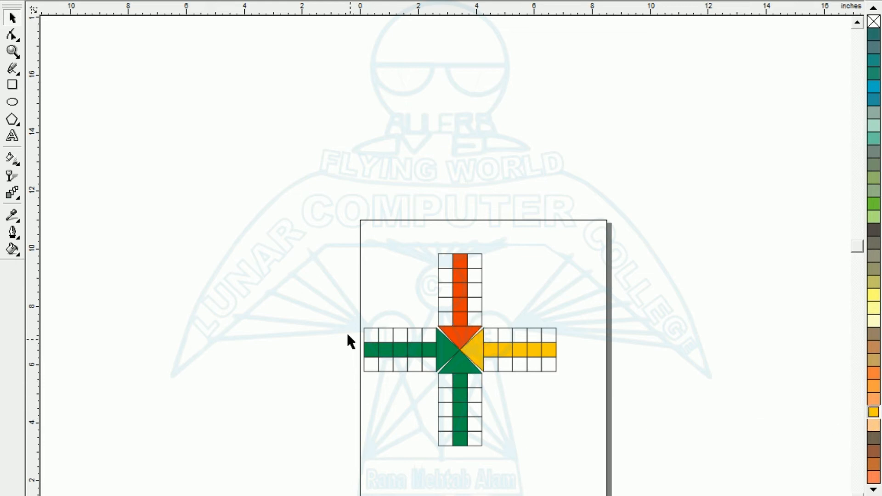
Fill the left arm's middle row of squares and its triangle with blue.
drag(350, 336, 440, 365)
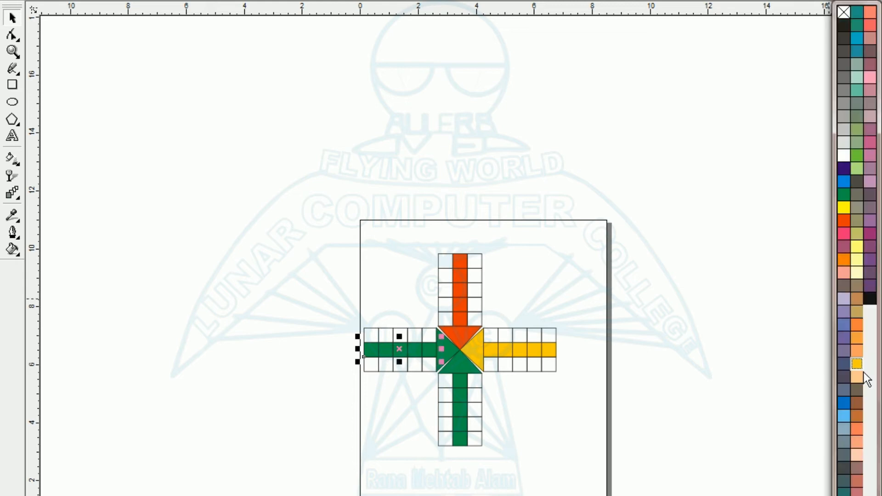
click(851, 186)
click(404, 401)
click(440, 345)
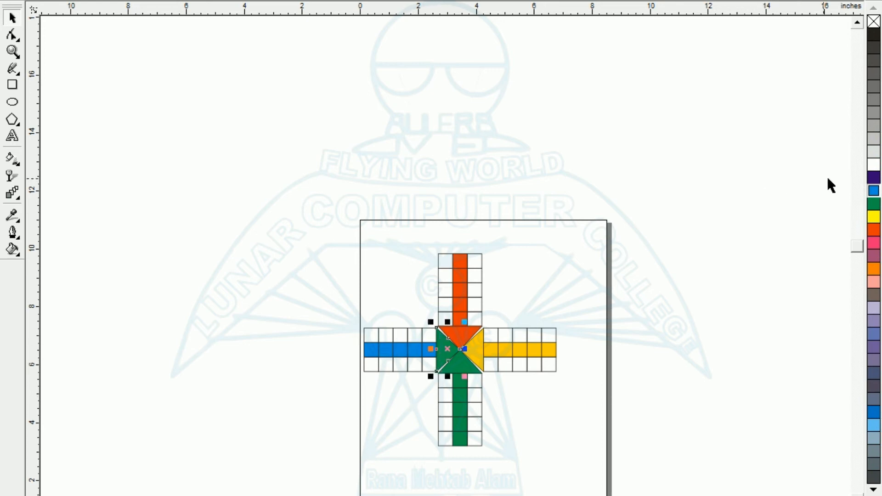
click(877, 192)
click(284, 374)
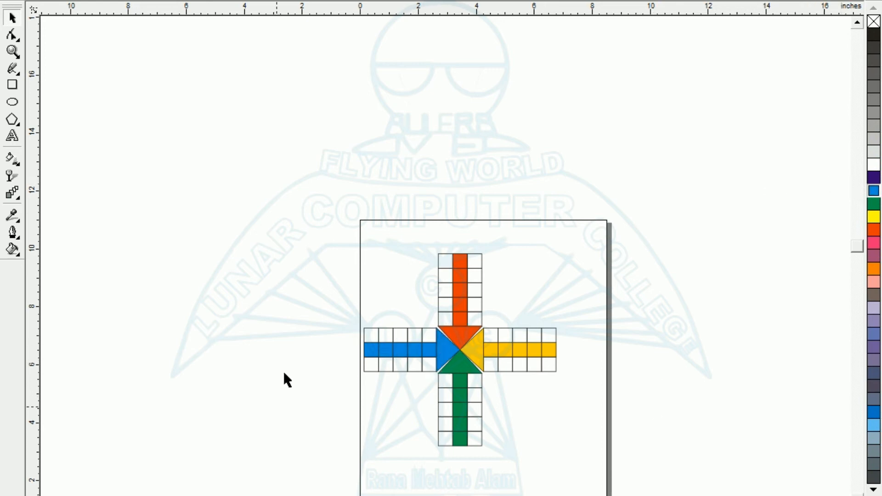
Draw a rectangle about 2.6 by 2.5 inches in the cross's upper-left corner, between the top and left arms.
drag(285, 179, 660, 495)
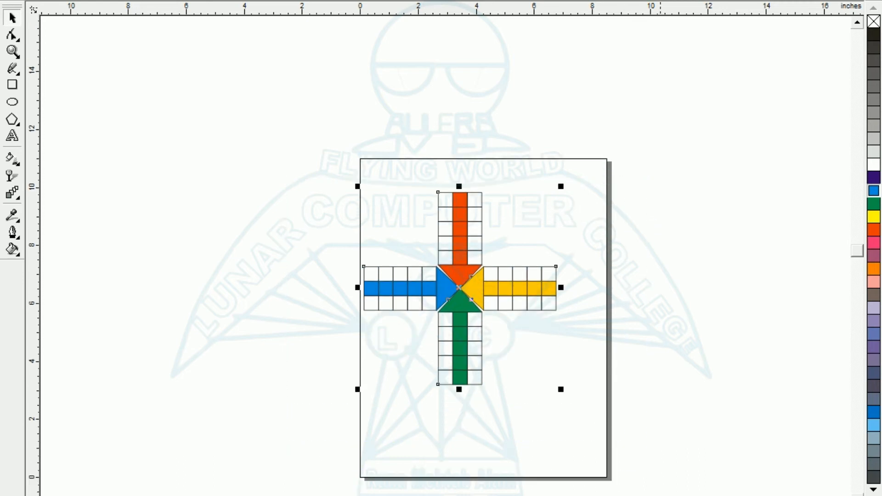
key(shift+F2)
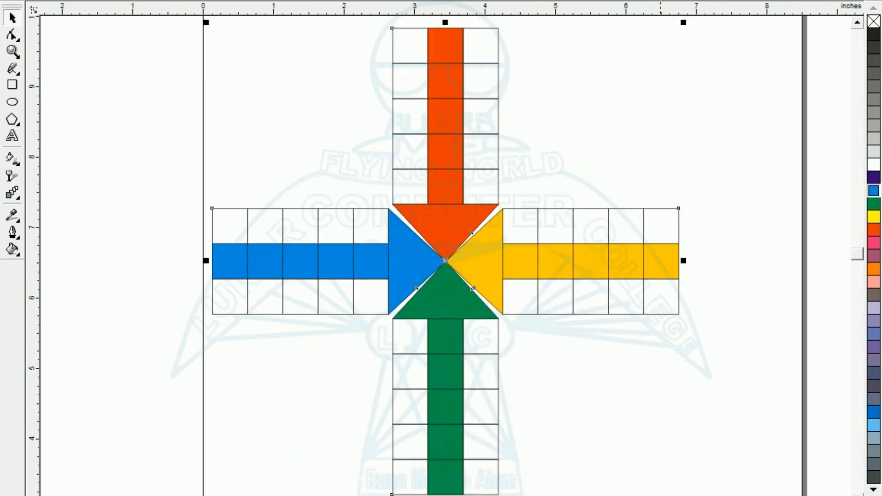
click(259, 420)
click(13, 84)
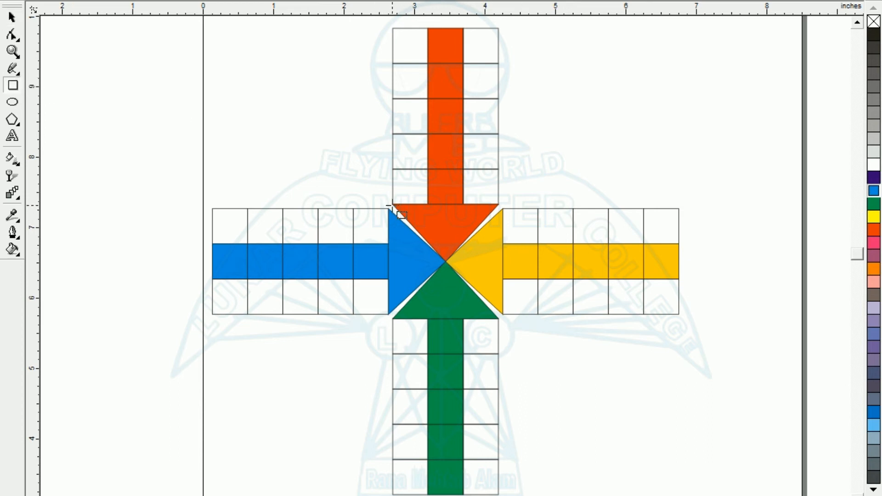
drag(392, 208, 210, 125)
click(46, 23)
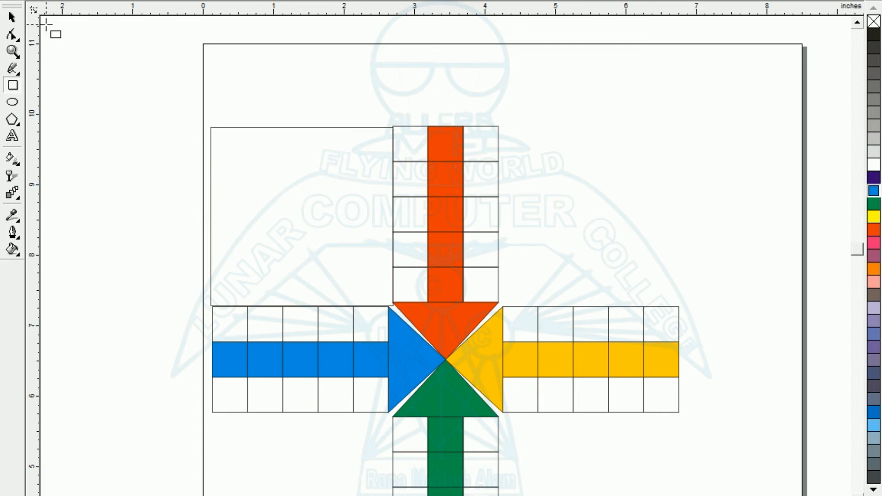
Copy the corner rectangle horizontally into the cross's upper-right corner, beside the top arm.
click(12, 18)
click(246, 204)
drag(303, 217, 591, 218)
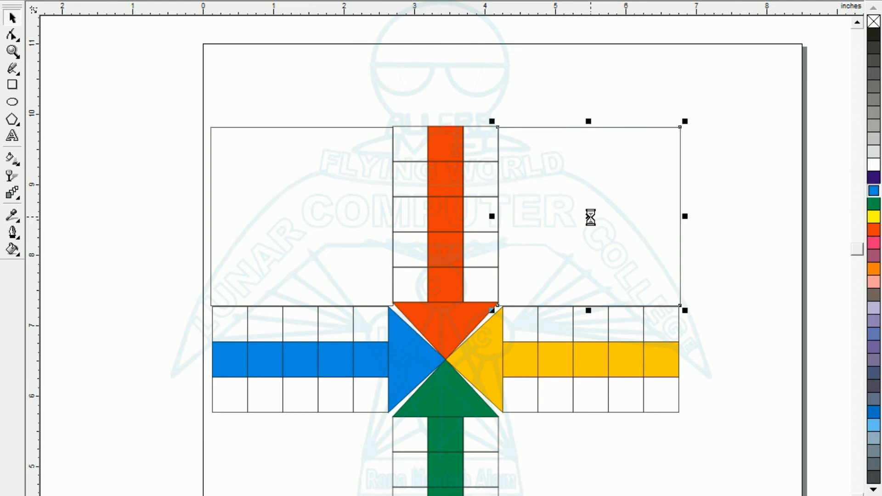
Copy both upper corner rectangles straight down into the cross's two lower corners.
click(291, 223)
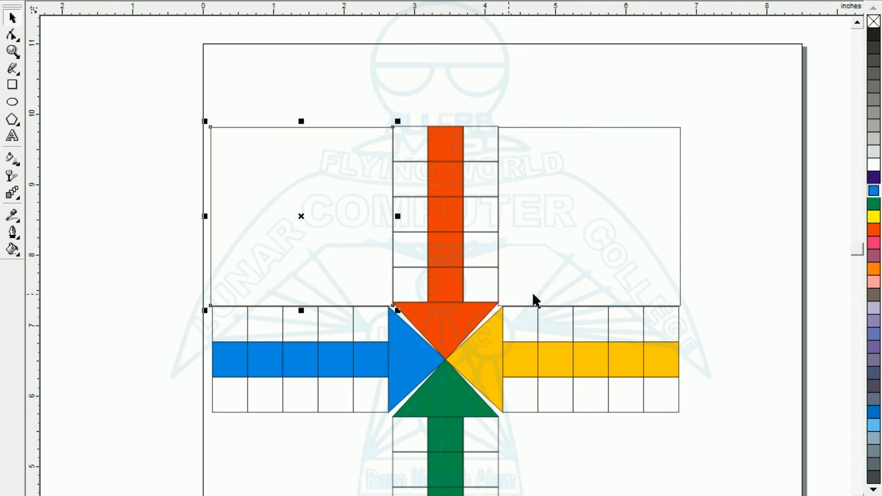
shift+click(578, 258)
scroll(577, 256, down, 4)
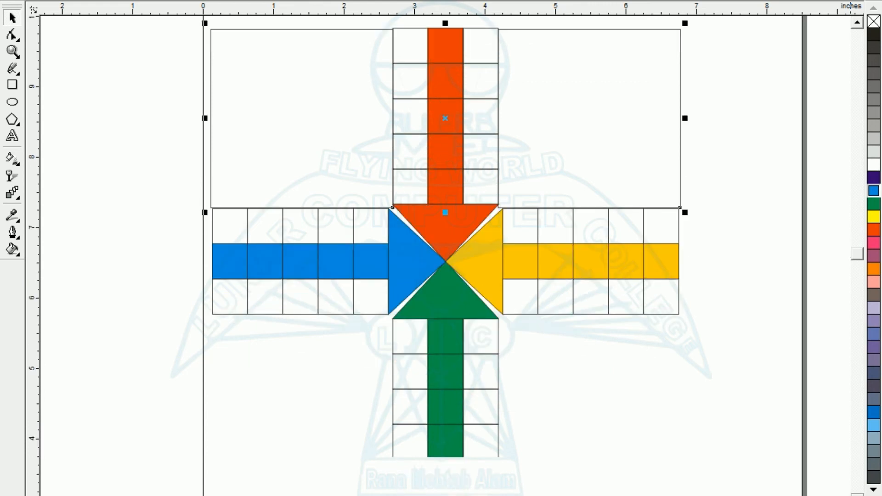
scroll(574, 92, down, 1)
drag(567, 40, 576, 325)
key(shift+F4)
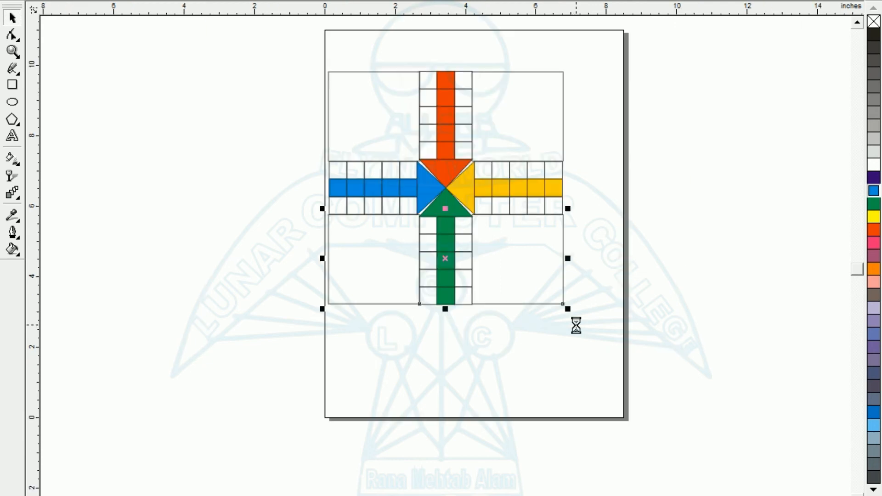
click(166, 274)
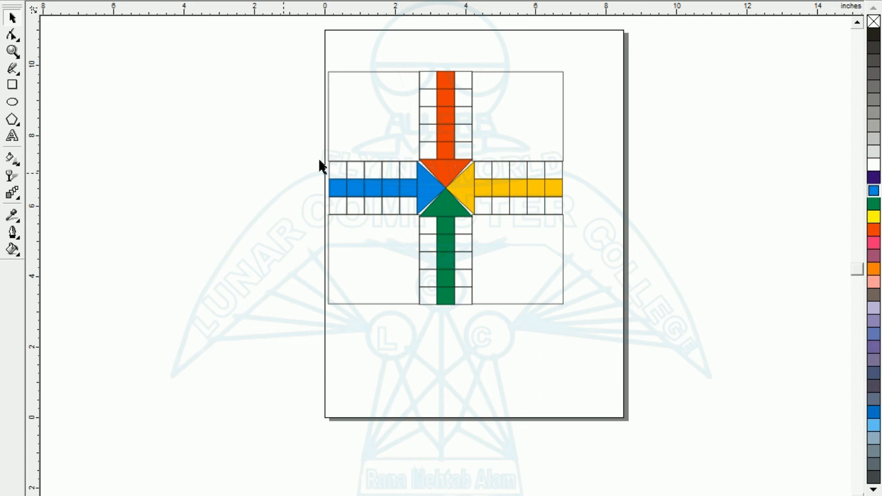
Fill the upper-right corner rectangle with orange-red and the upper-left one with blue.
click(515, 111)
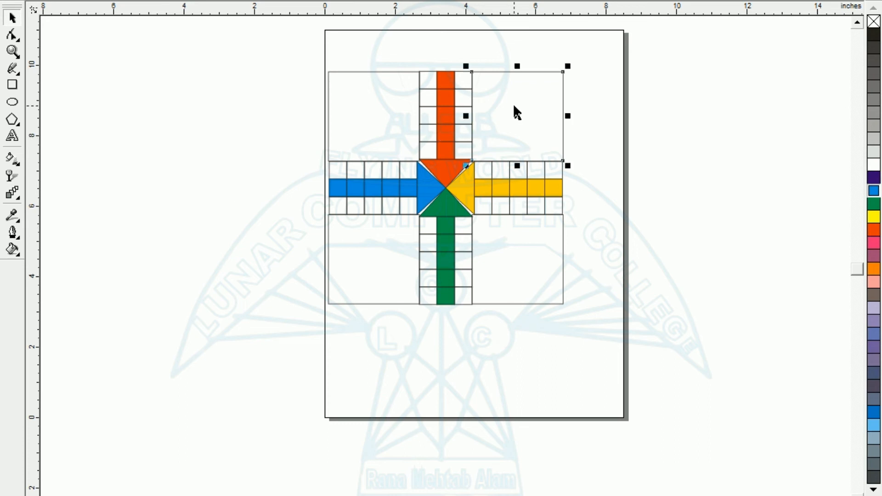
click(876, 231)
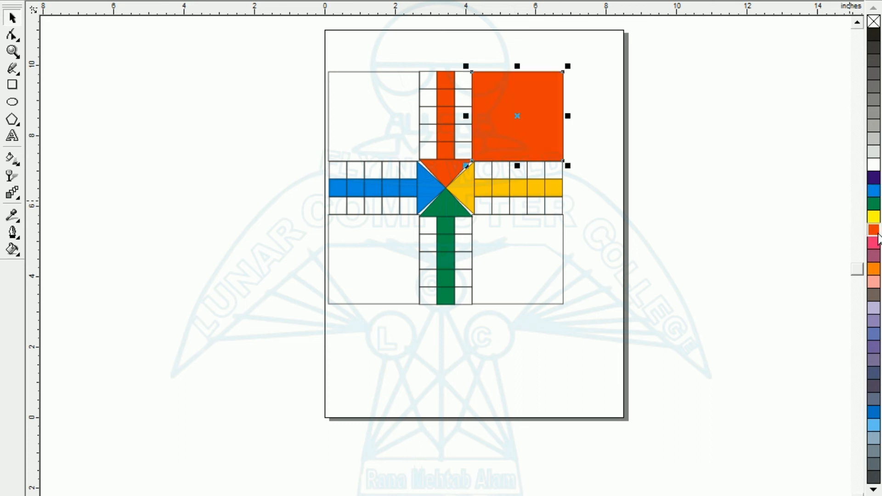
click(384, 110)
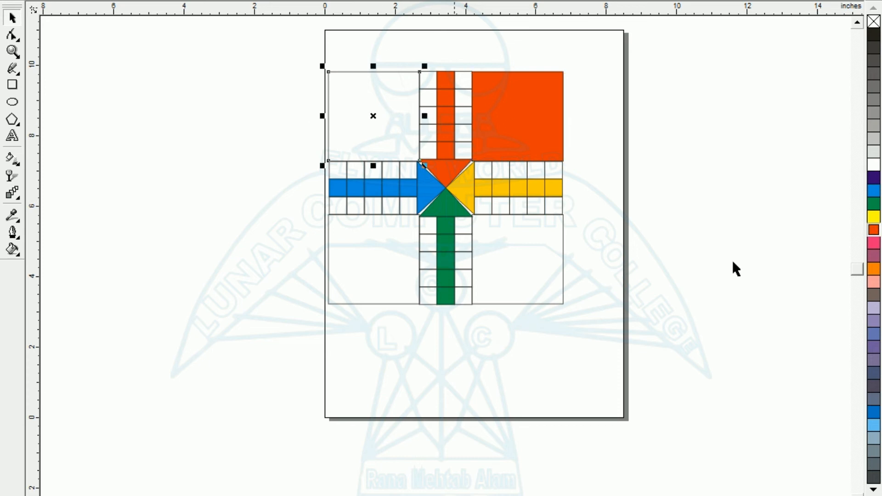
click(873, 191)
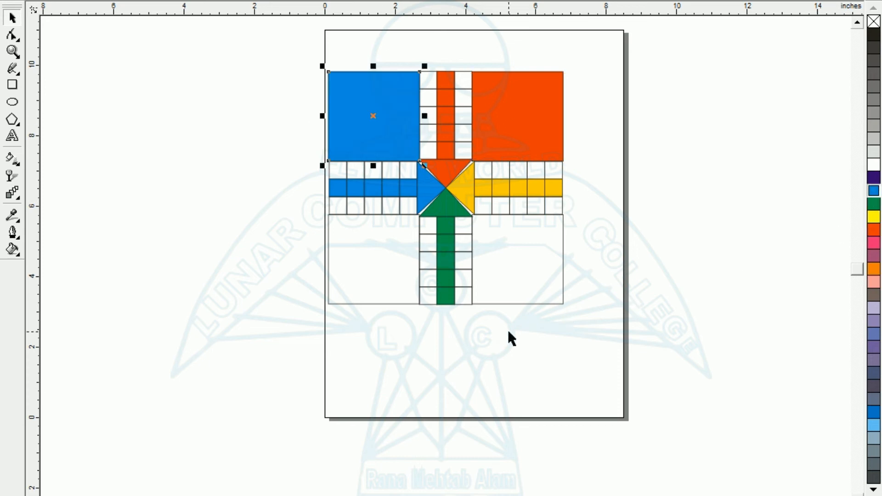
Fill the lower-right corner rectangle with golden yellow and the lower-left one with green.
click(514, 270)
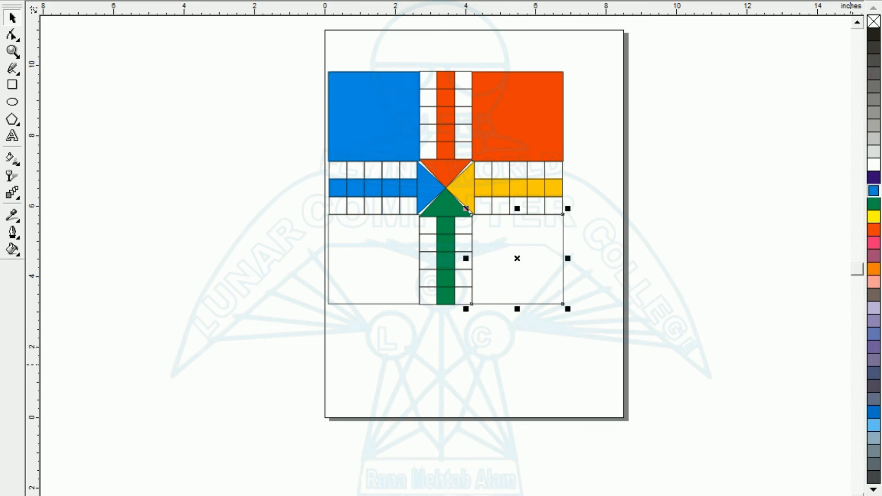
click(873, 495)
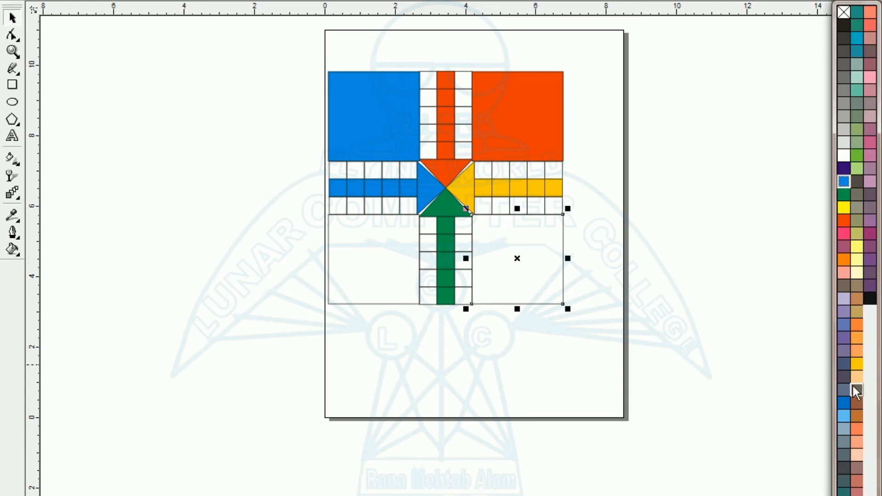
click(858, 365)
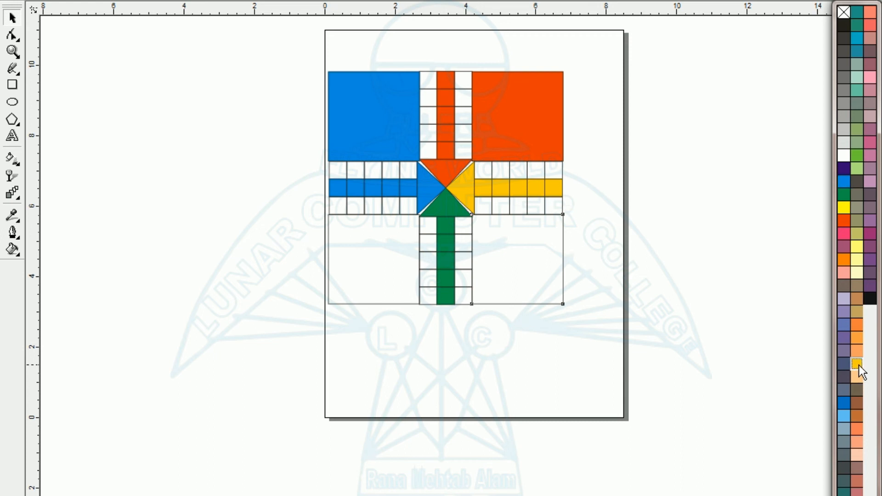
click(361, 268)
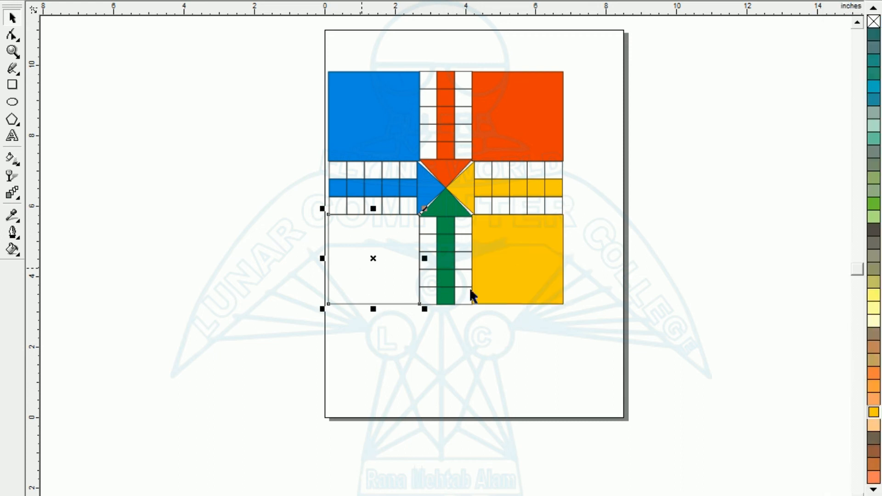
click(873, 491)
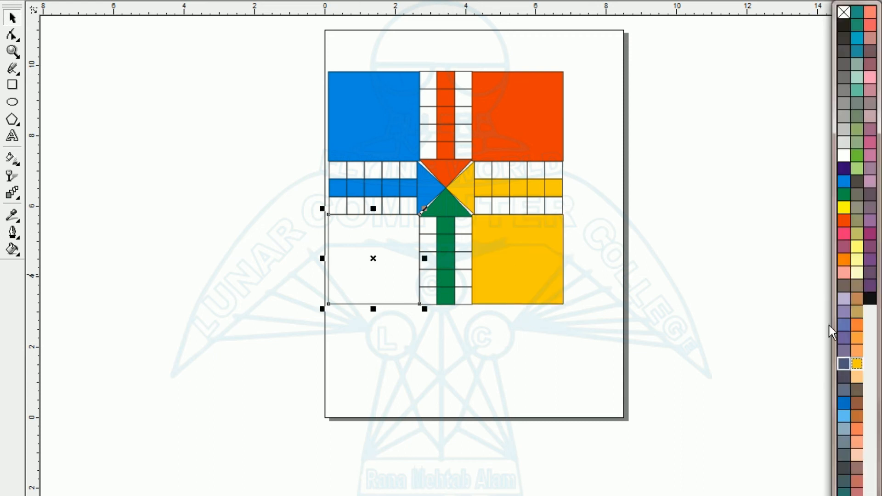
click(844, 194)
click(491, 336)
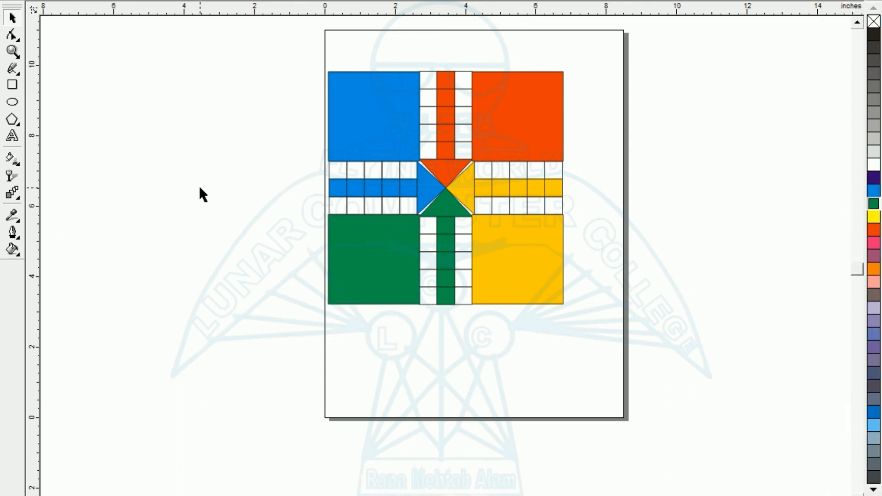
Draw a circle about 2.5 inches in diameter in the empty area left of the page.
click(348, 119)
click(86, 181)
click(368, 113)
click(12, 102)
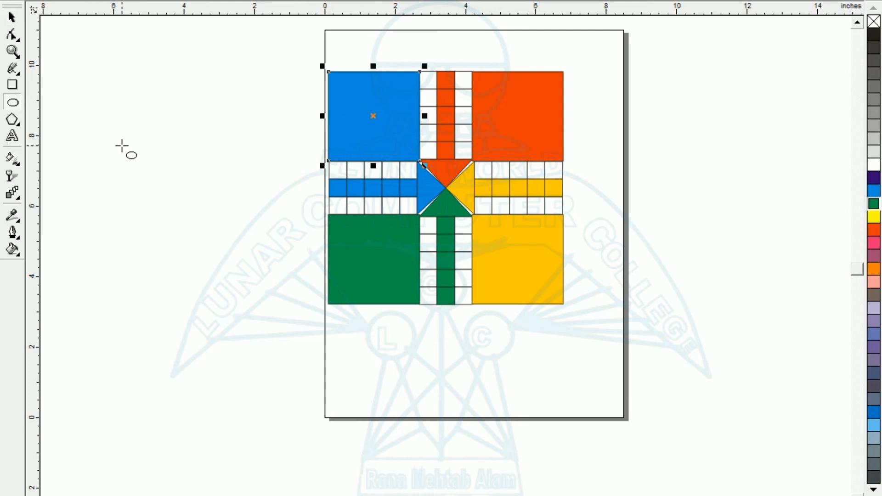
drag(98, 144, 182, 224)
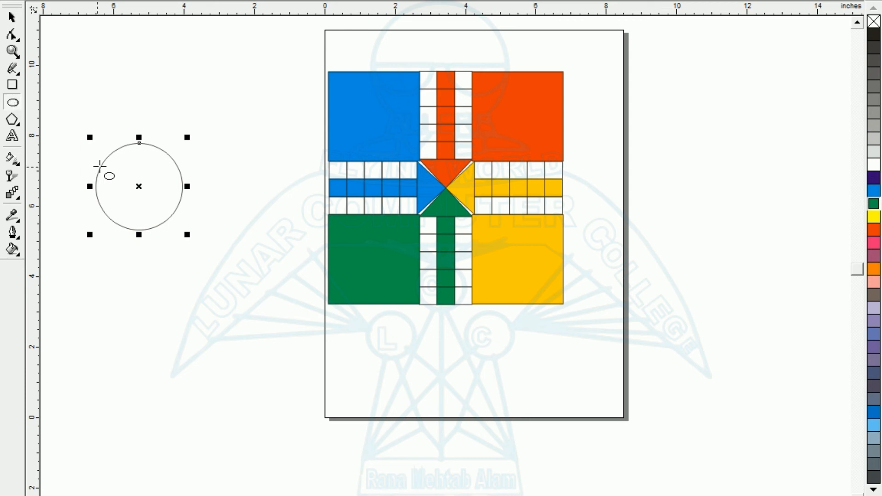
Create four small circles about 0.6 inches across inside the large circle, arranged in a two-by-two pattern.
mouse_move(103, 161)
mouse_down()
mouse_move(134, 193)
mouse_move(138, 178)
mouse_move(154, 180)
mouse_move(180, 230)
mouse_up()
click(12, 17)
click(63, 137)
drag(73, 109, 190, 208)
drag(137, 178, 139, 206)
drag(78, 130, 197, 235)
Centre the four small circles as one group, horizontally and vertically, within the large circle.
drag(78, 145, 177, 219)
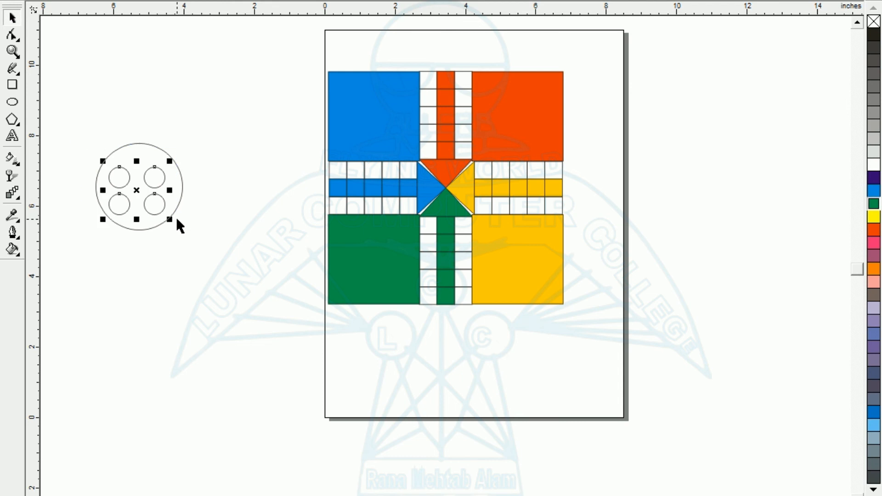
click(98, 244)
drag(72, 109, 226, 271)
key(c)
key(e)
click(170, 309)
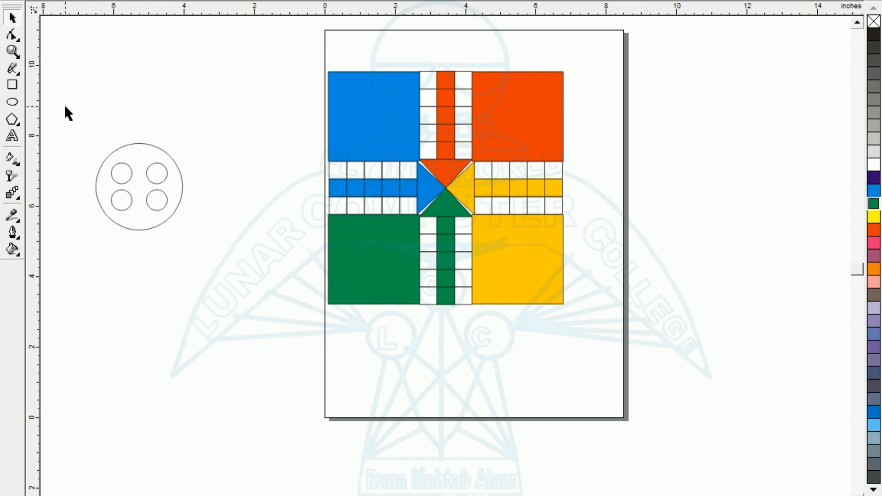
Fill the large circle with white and its four small circles with blue.
drag(56, 93, 234, 294)
click(140, 229)
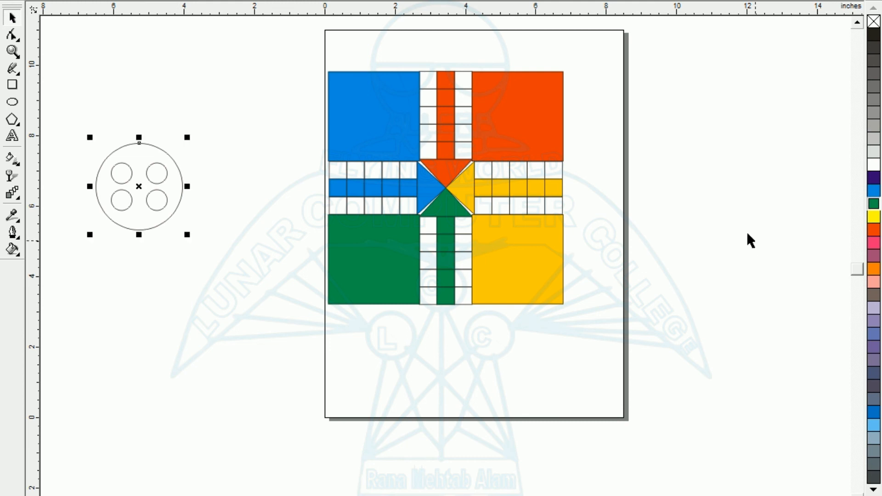
click(873, 164)
click(124, 230)
drag(81, 136, 175, 223)
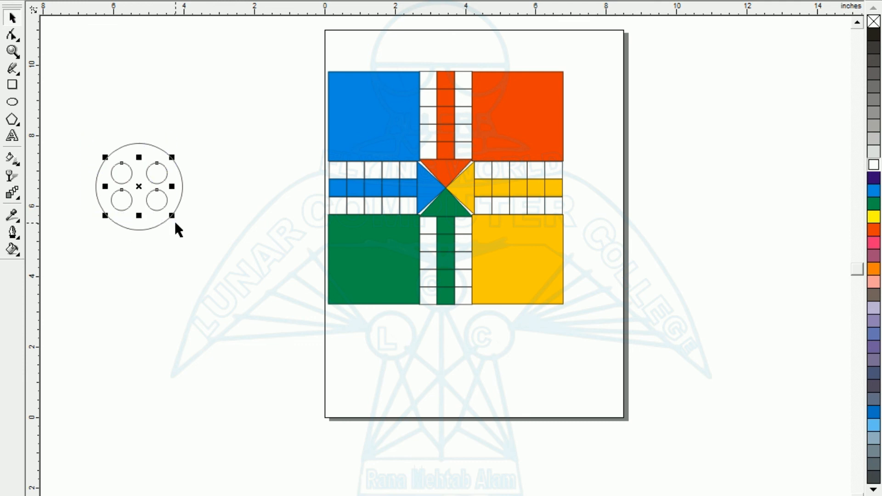
click(874, 191)
click(105, 223)
Centre the white circle with its four blue dots on the blue corner rectangle, horizontally and vertically.
drag(60, 115, 229, 281)
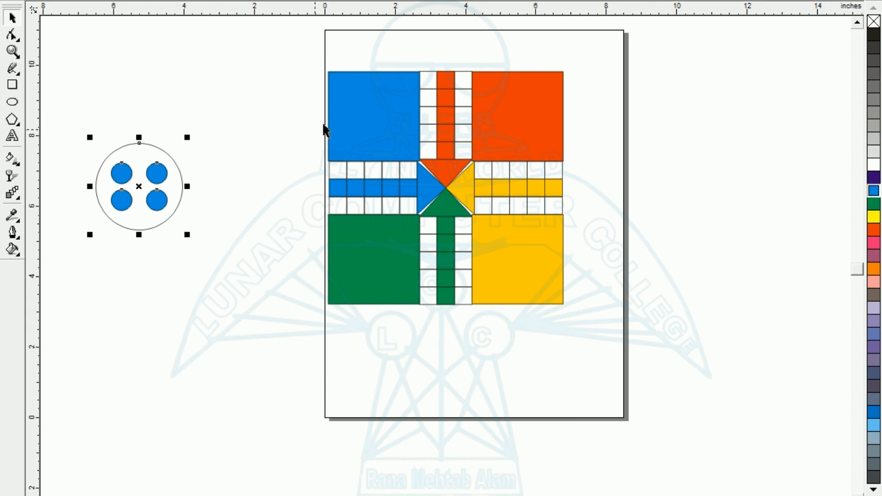
shift+click(349, 117)
key(c)
key(e)
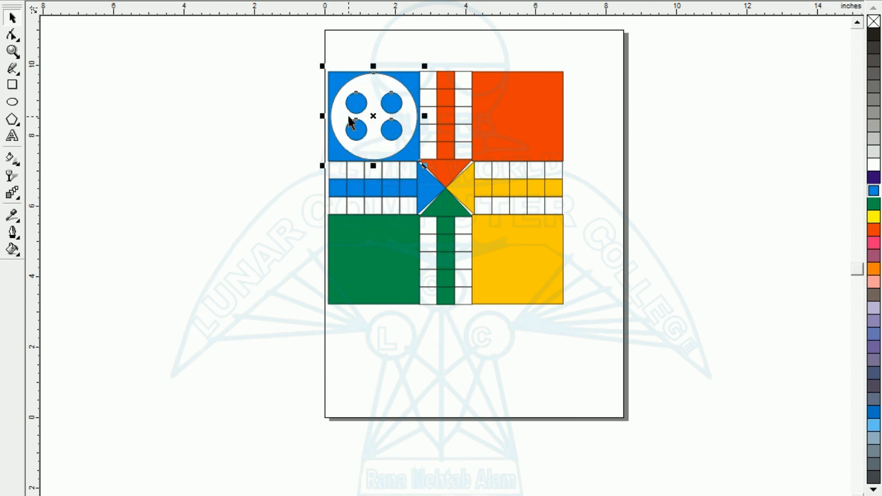
click(230, 175)
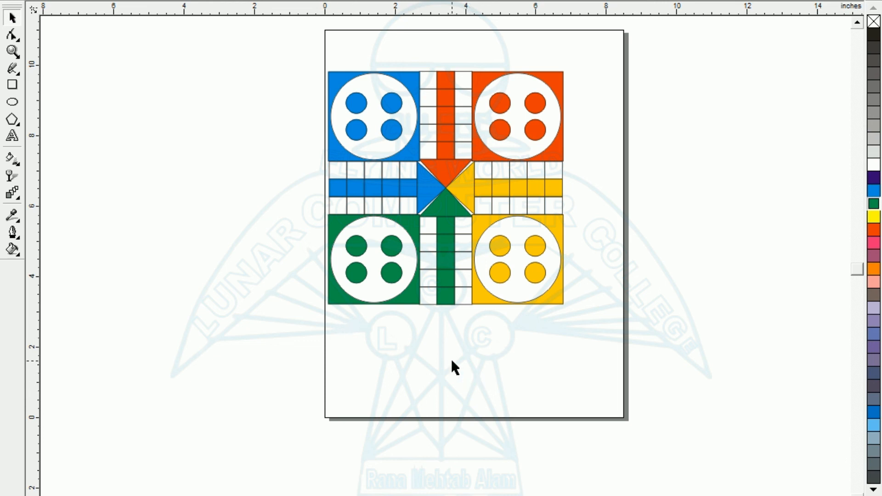
Move the whole board about 0.6 inches to the right so it sits roughly centred across the page.
drag(300, 44, 647, 369)
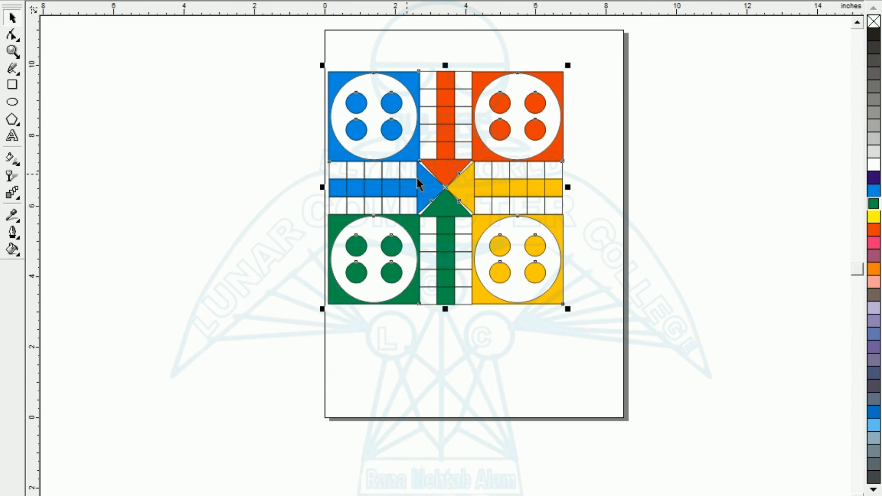
drag(444, 187, 465, 187)
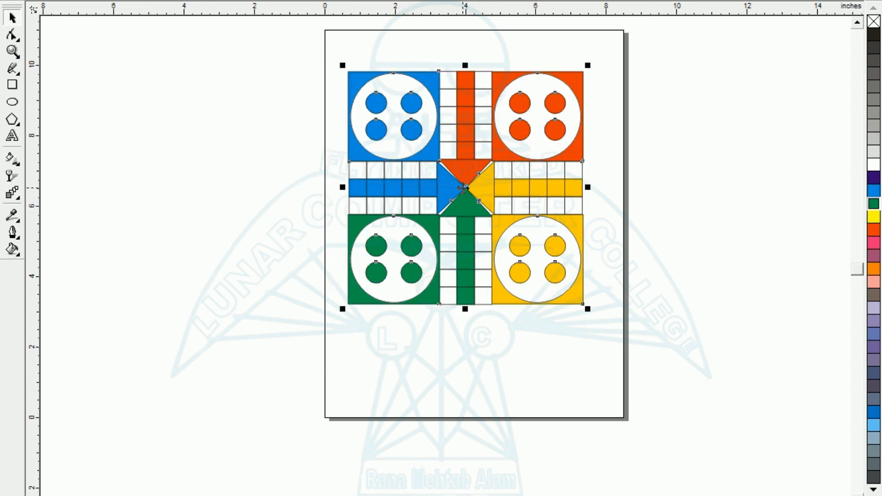
scroll(464, 188, up, 1)
click(81, 266)
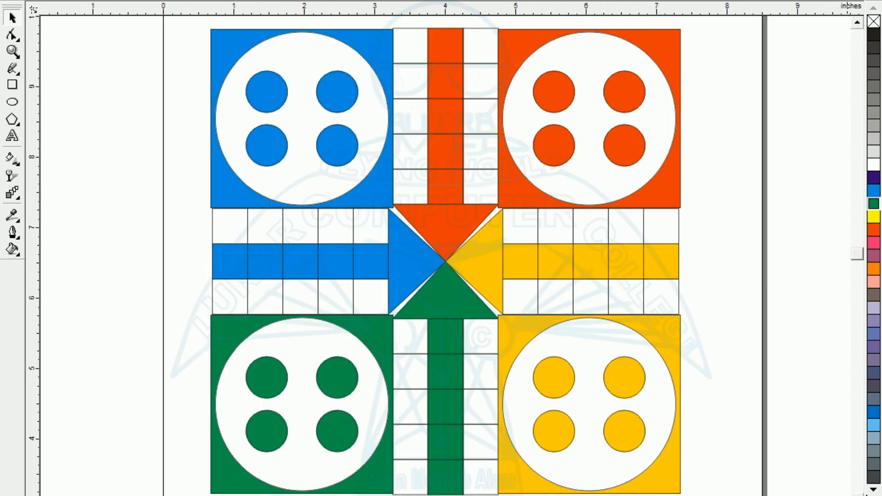
scroll(446, 256, down, 1)
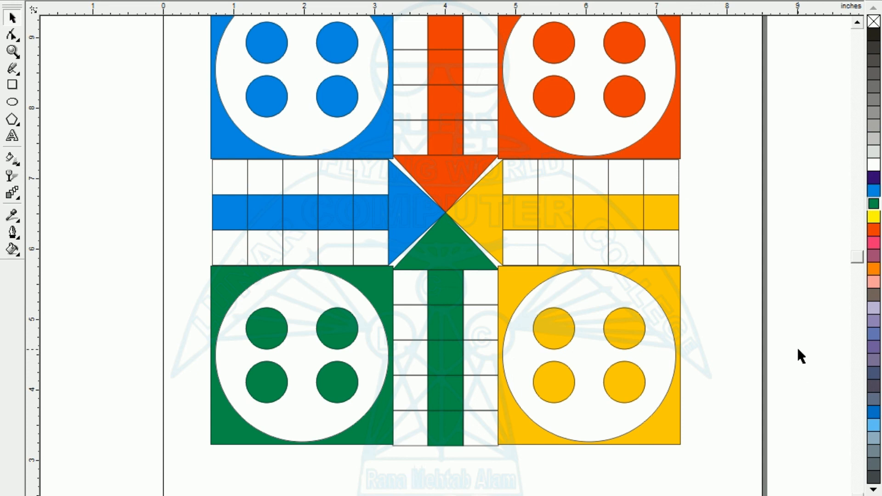
scroll(798, 348, down, 1)
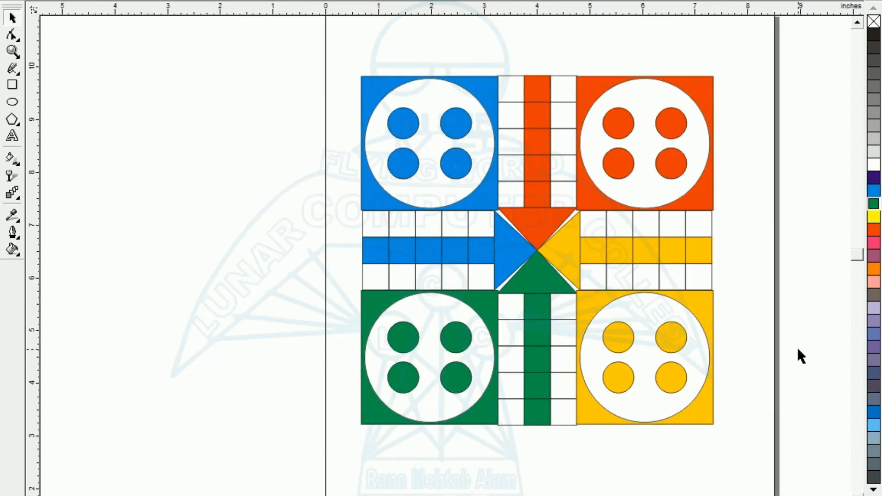